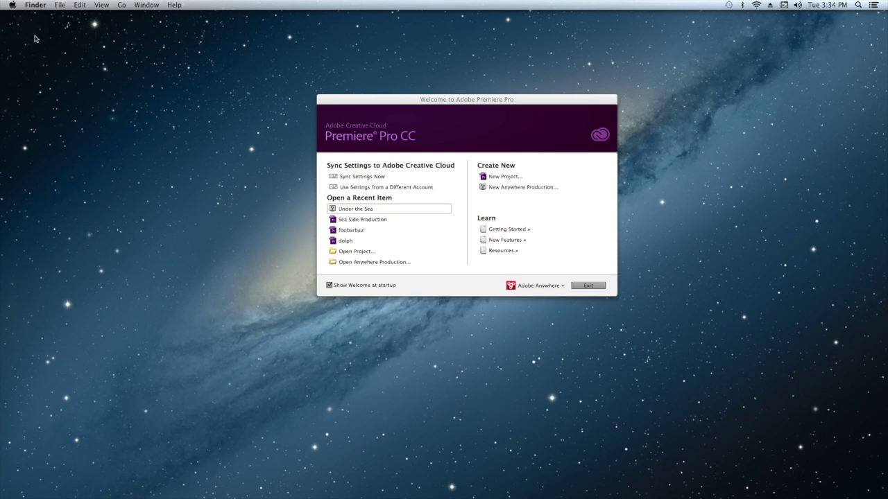
# Restore the minimized axle LOG IN Chrome window from the Dock.
pyautogui.click(40, 43)
pyautogui.click(637, 489)
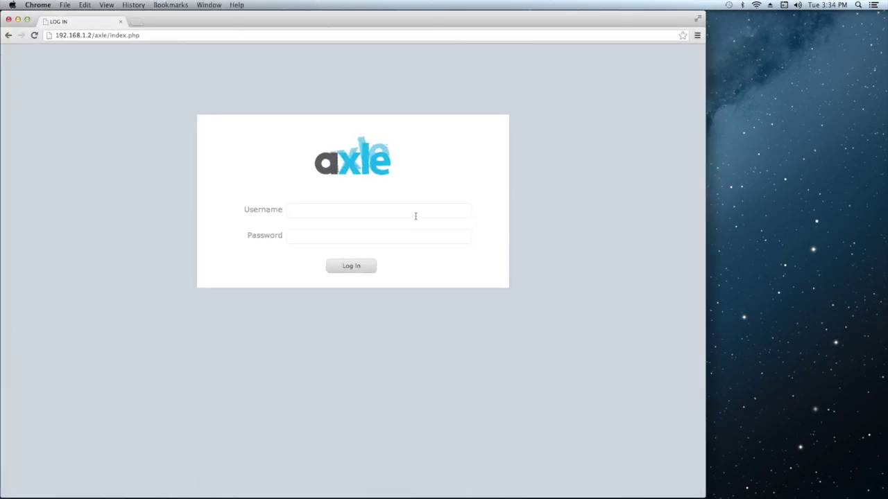
# Sign in to axle with the administrator username and password.
pyautogui.click(416, 213)
pyautogui.write('admin')
pyautogui.press('Tab')
pyautogui.write('admin')
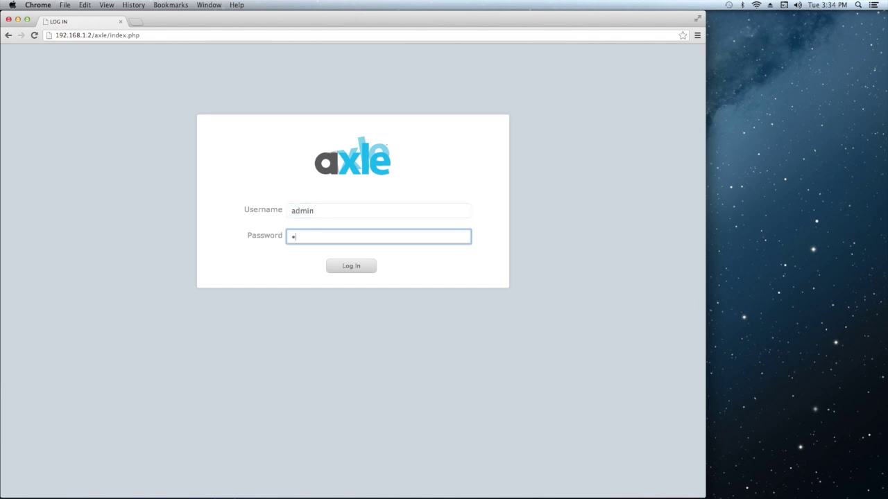
pyautogui.press('Return')
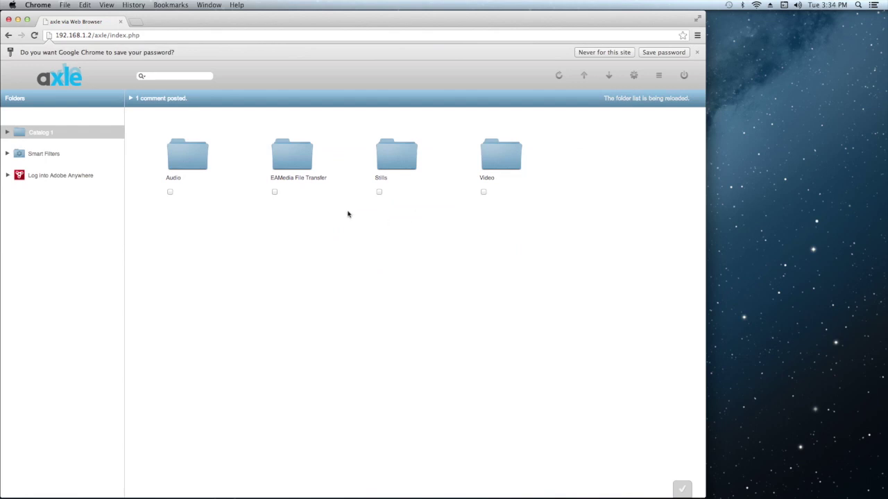
# Expand Catalog 1 and Video, then browse the Audio, Jelly Fish, Kelp and Shipwreck folders.
pyautogui.click(9, 133)
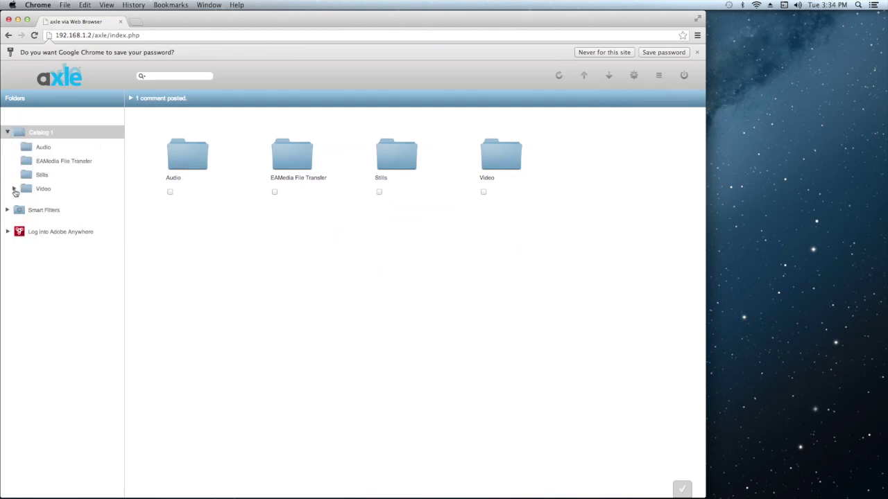
pyautogui.click(14, 190)
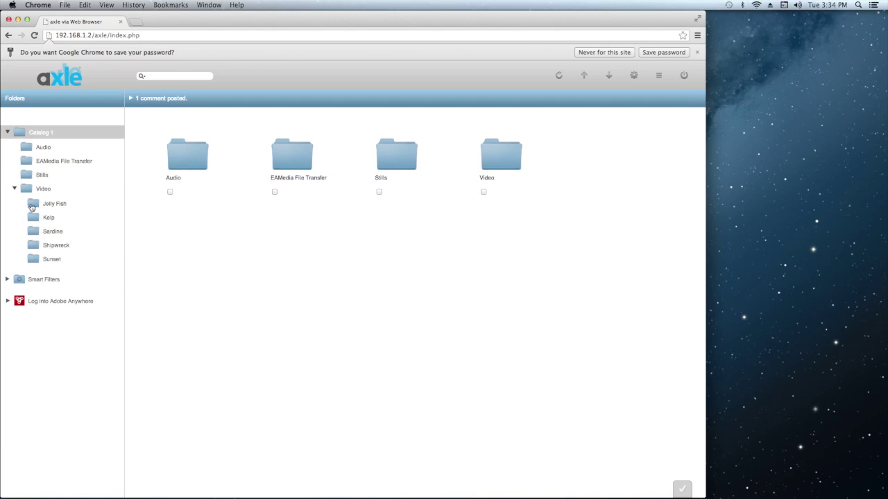
pyautogui.click(29, 148)
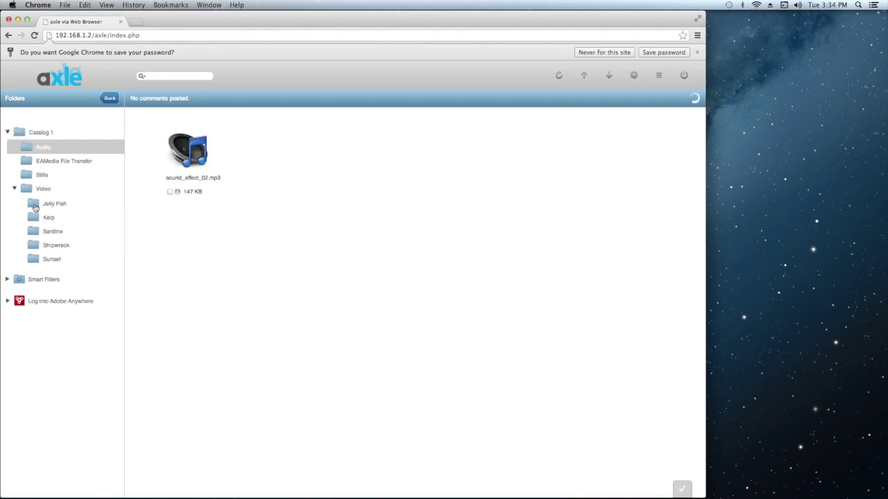
pyautogui.click(35, 206)
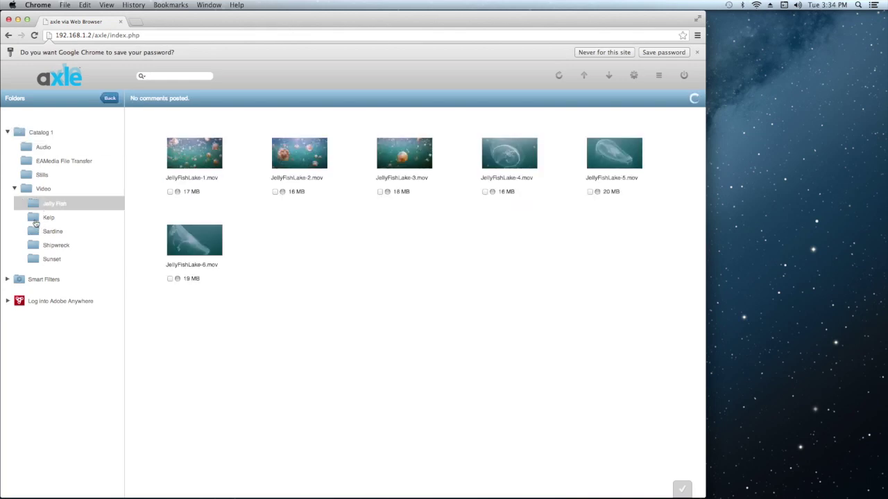
pyautogui.click(36, 220)
pyautogui.click(35, 248)
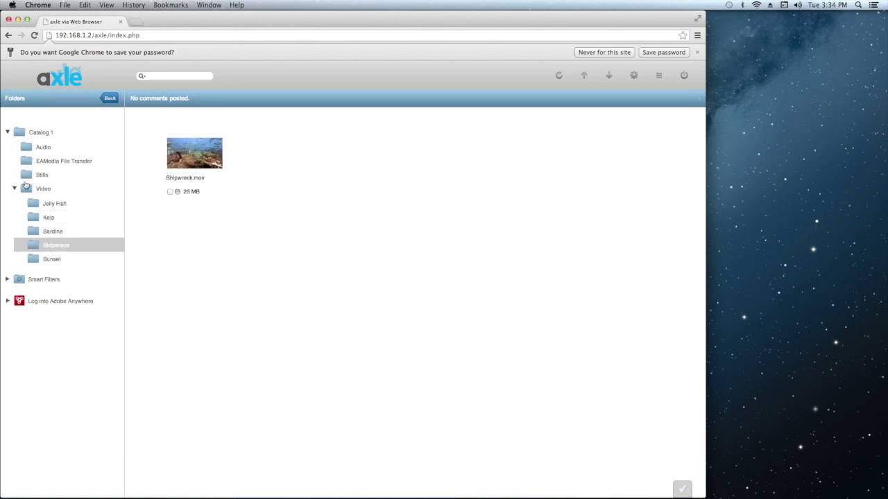
pyautogui.click(26, 189)
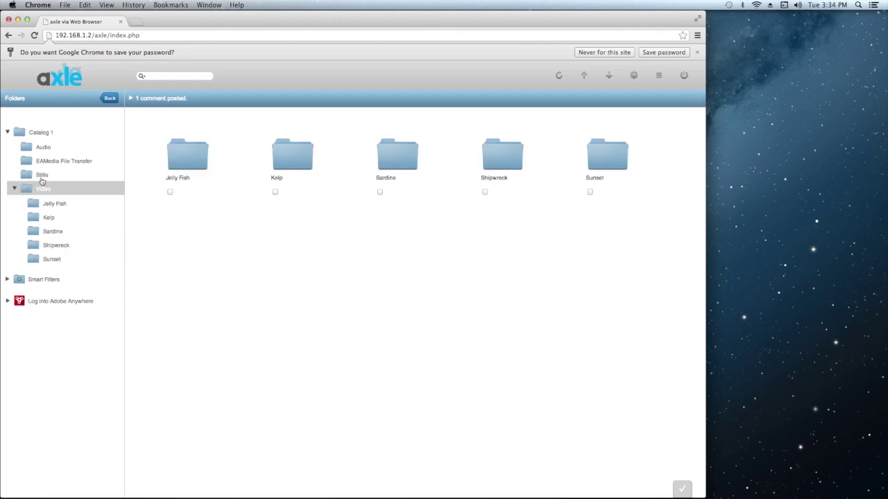
# Search the catalog for 'jellyfish'.
pyautogui.click(168, 76)
pyautogui.write('jel')
pyautogui.press('BackSpace')
pyautogui.press('BackSpace')
pyautogui.press('BackSpace')
pyautogui.press('BackSpace')
pyautogui.press('BackSpace')
pyautogui.write('jellyfis')
pyautogui.press('Return')
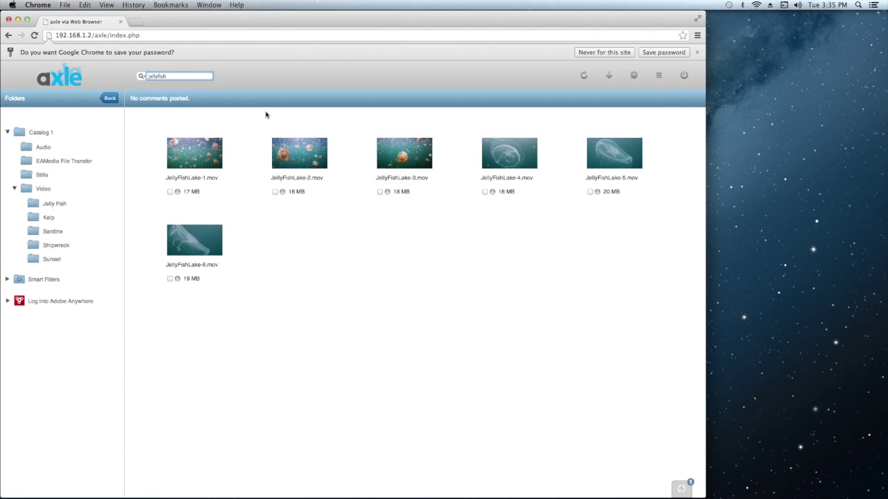
# Open JellyFishLake-2.mov and mark the comment range starting at 0:04.19.
pyautogui.click(287, 151)
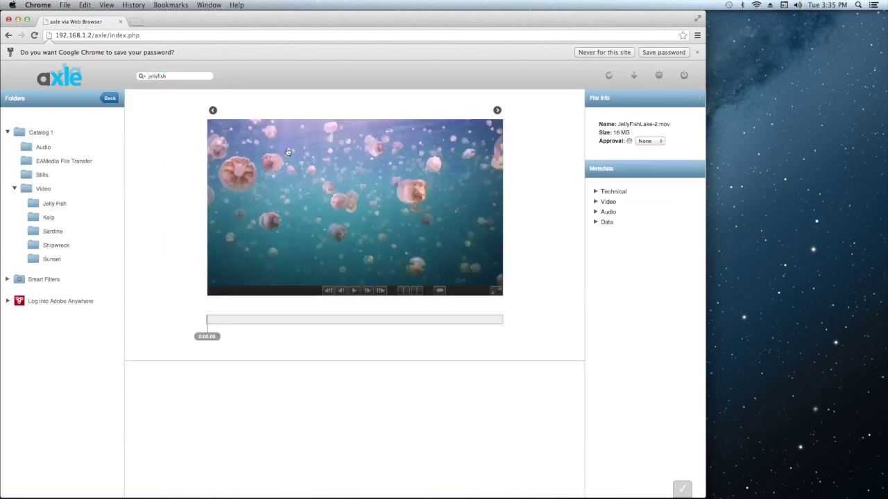
pyautogui.moveTo(212, 319); pyautogui.dragTo(342, 323)
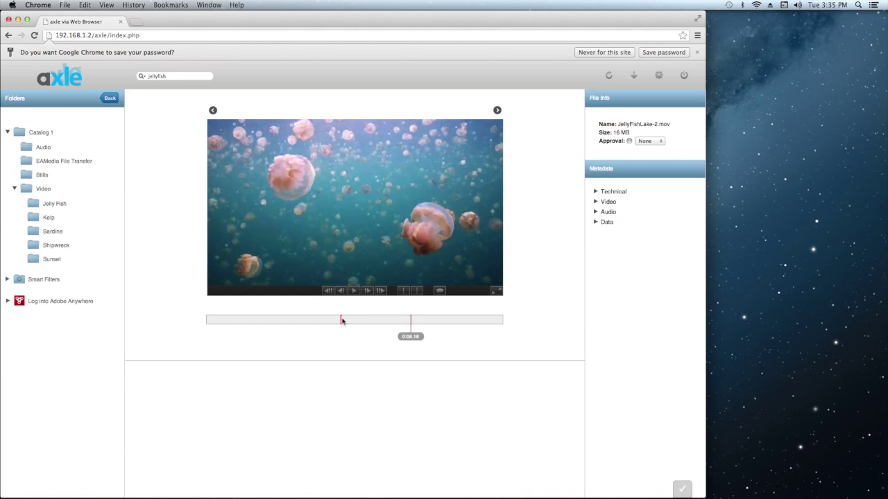
pyautogui.click(318, 320)
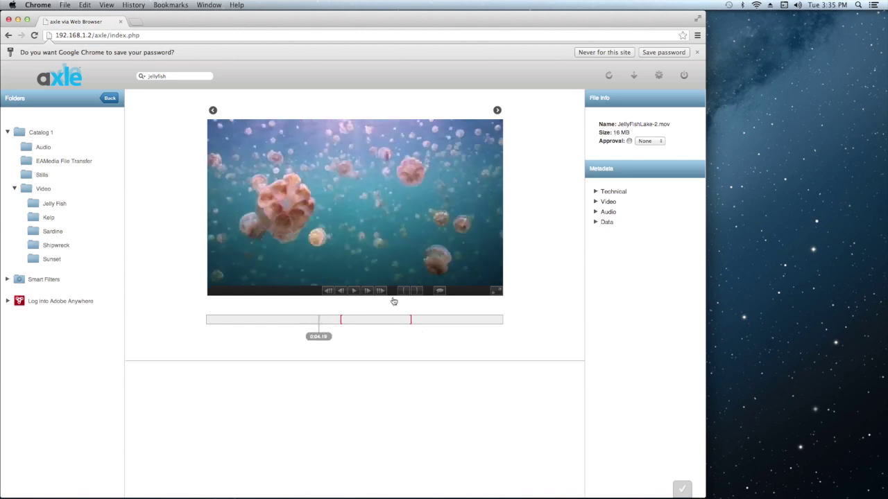
pyautogui.click(401, 292)
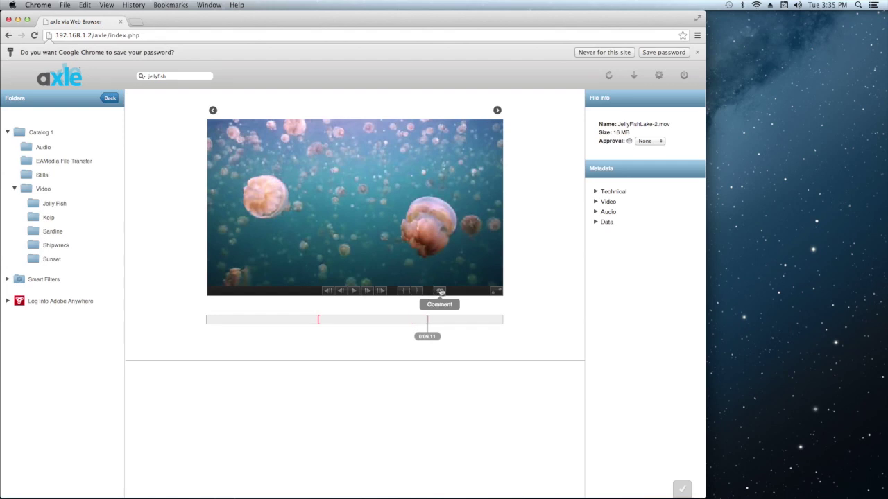
# Post the comment 'this is a good shot of jellyfish' and play back the range.
pyautogui.click(439, 291)
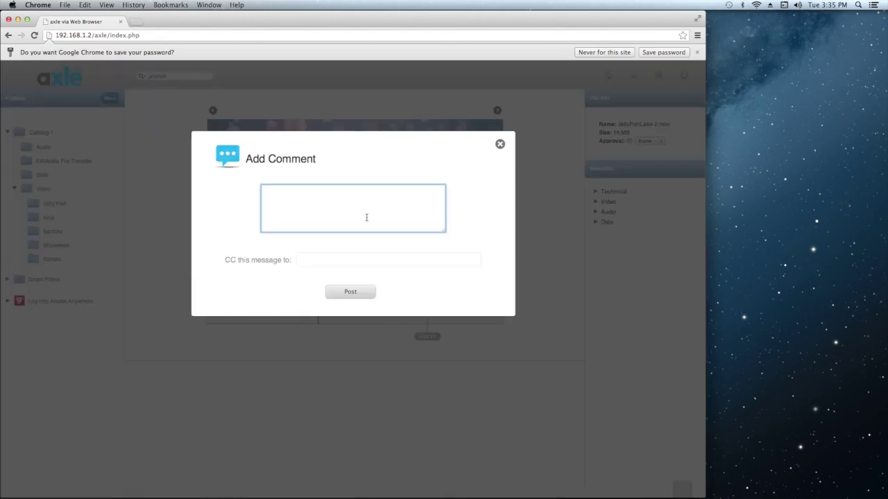
pyautogui.write('this is a good shot of jellyfish')
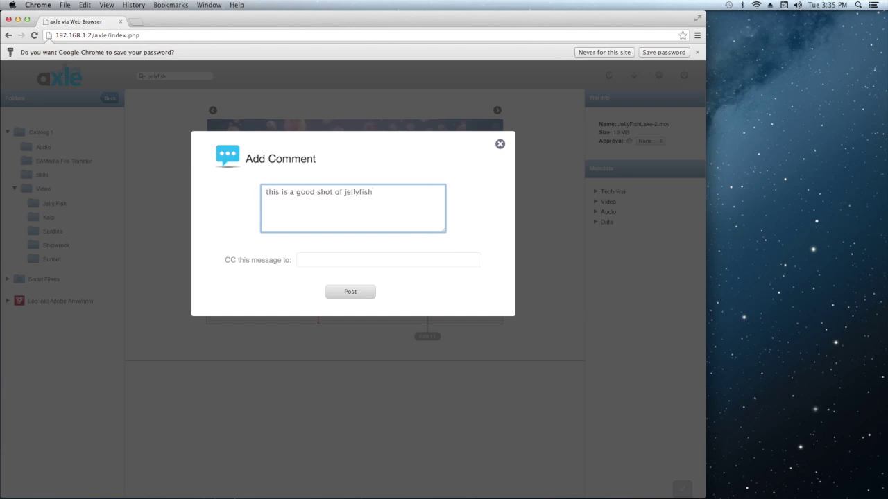
pyautogui.click(353, 295)
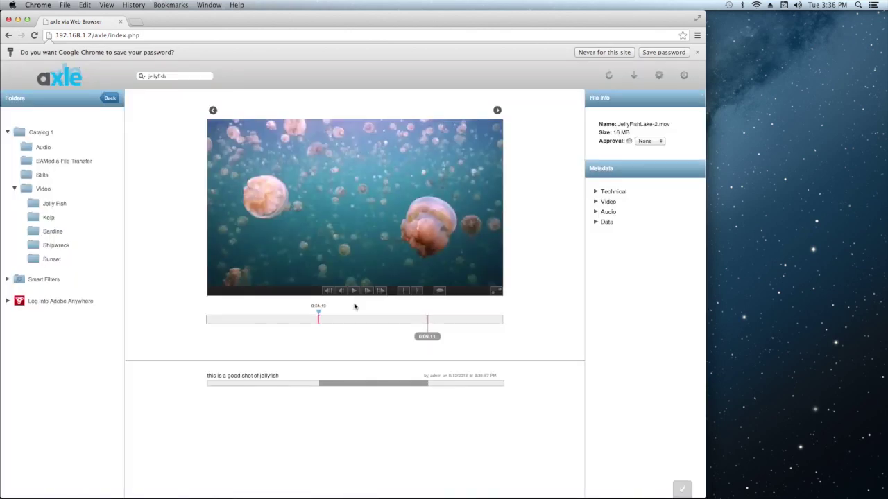
pyautogui.click(363, 387)
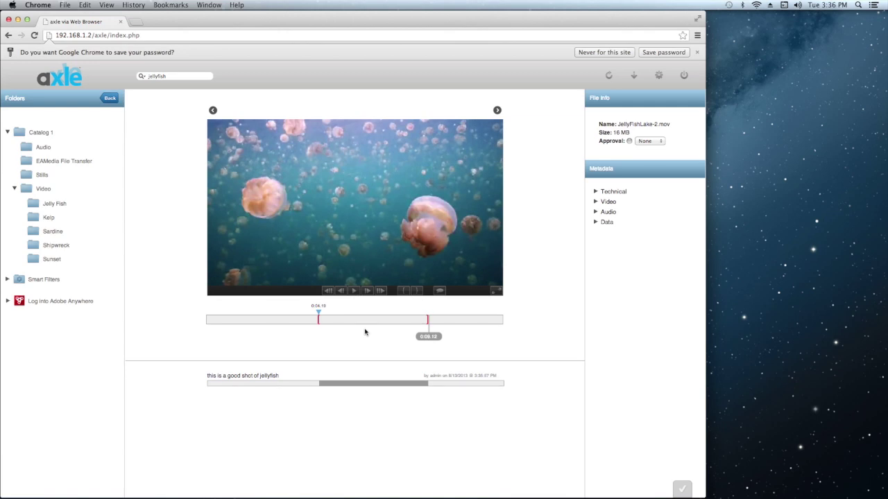
# Return to the folder view and collapse Catalog 1's folder tree.
pyautogui.click(112, 101)
pyautogui.click(46, 132)
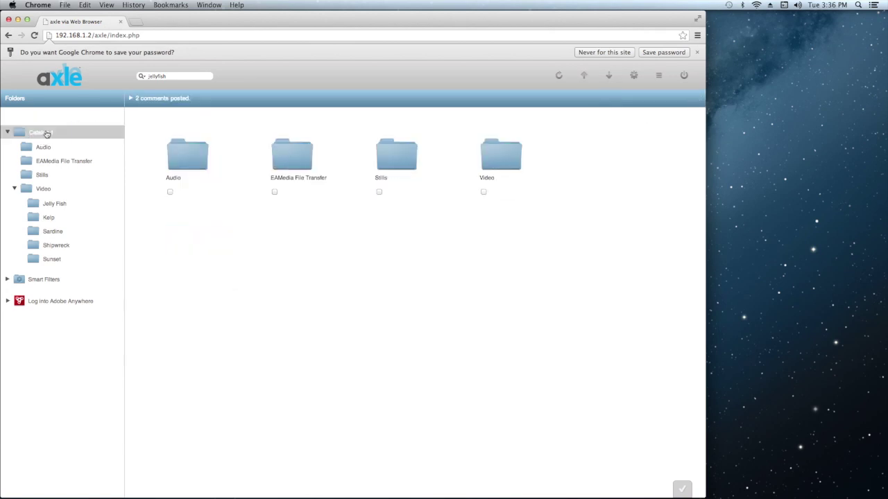
pyautogui.click(7, 132)
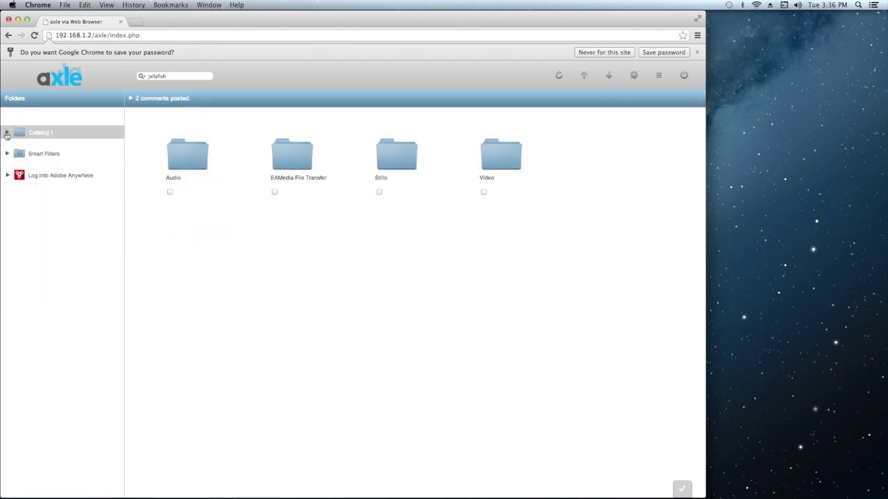
# Log into Adobe Anywhere with the user's credentials and open the Under the sea production.
pyautogui.click(48, 178)
pyautogui.click(285, 212)
pyautogui.press('Tab')
pyautogui.write('••••')
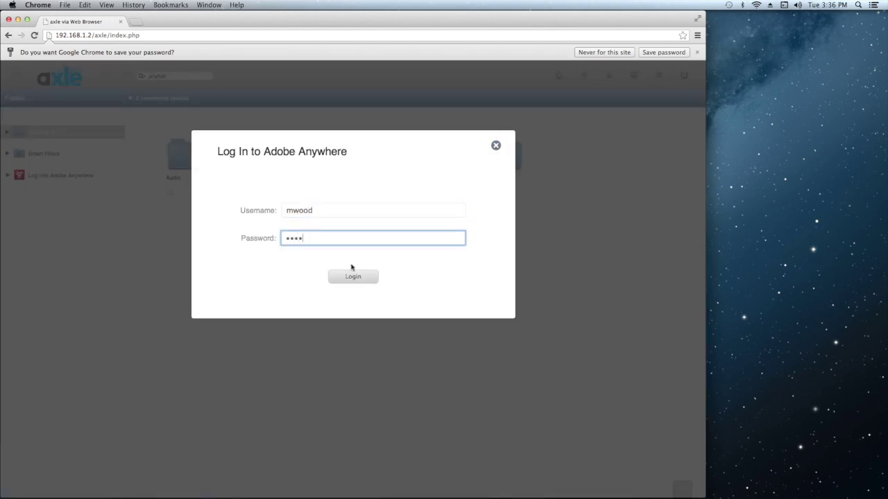
pyautogui.click(353, 276)
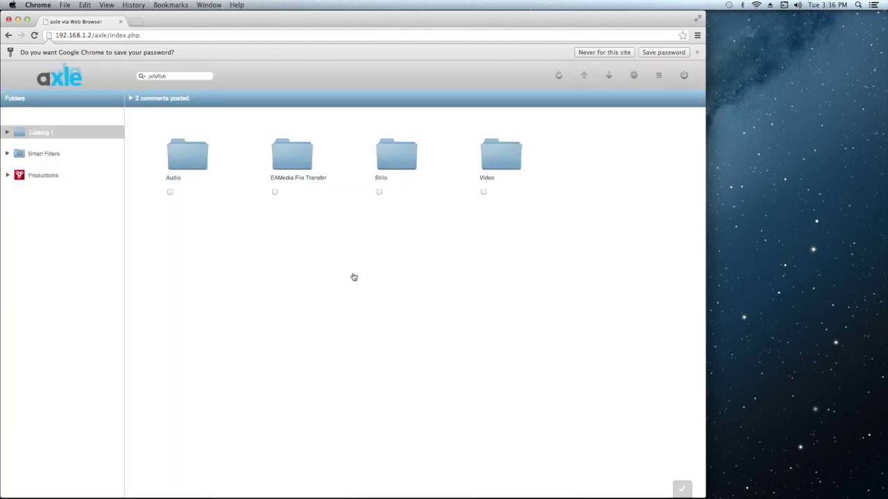
pyautogui.click(9, 177)
pyautogui.click(53, 193)
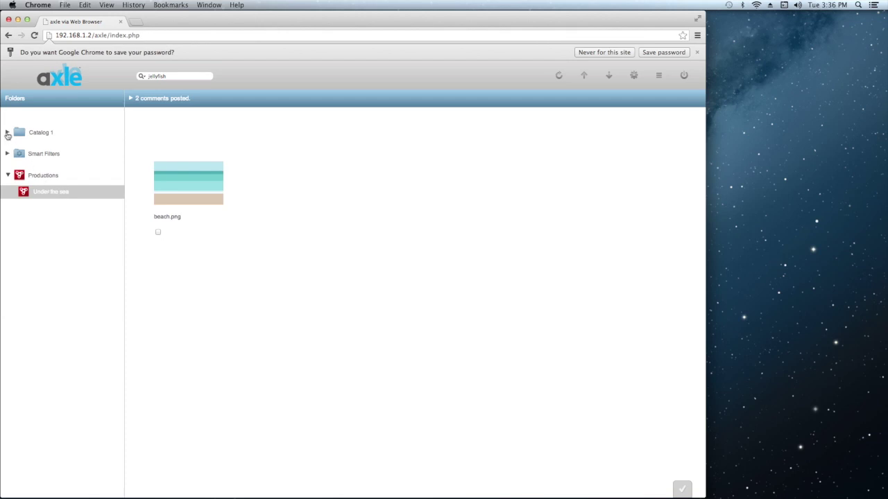
# Open the Kelp folder and check Kelp-2.mov, Kelp-5.mov and KelpFish-1.mov.
pyautogui.click(7, 133)
pyautogui.click(27, 148)
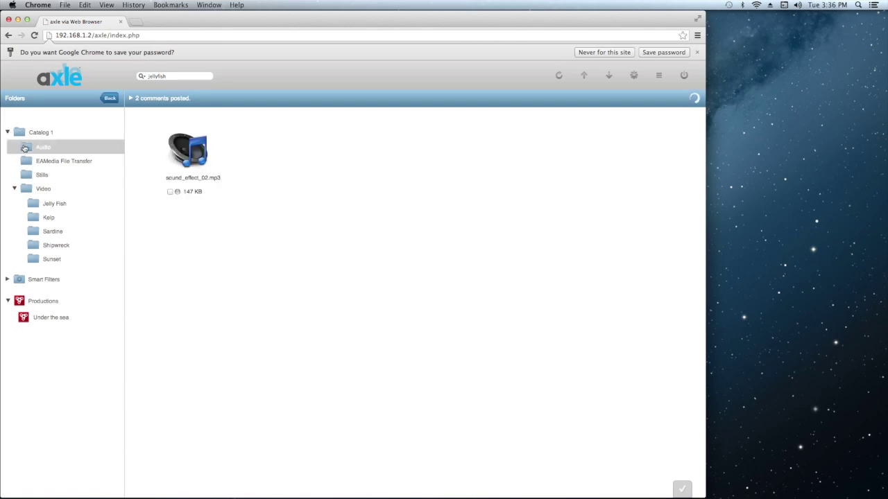
pyautogui.click(35, 206)
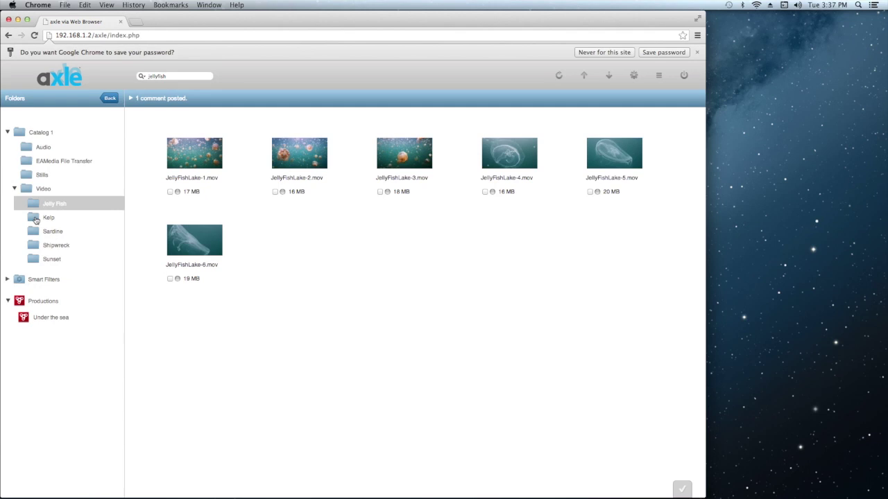
pyautogui.click(35, 219)
pyautogui.click(170, 191)
pyautogui.click(274, 191)
pyautogui.click(378, 191)
# Send them to Under the sea as 'kelp-shots' with comment 'adding kelp shots to 'Under the Sea''.
pyautogui.moveTo(385, 165); pyautogui.dragTo(49, 323)
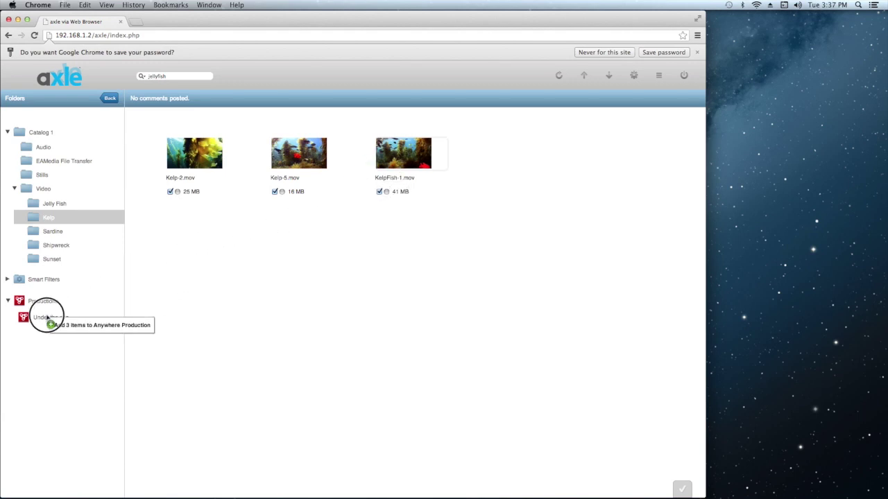
pyautogui.moveTo(48, 321); pyautogui.dragTo(48, 319)
pyautogui.click(346, 194)
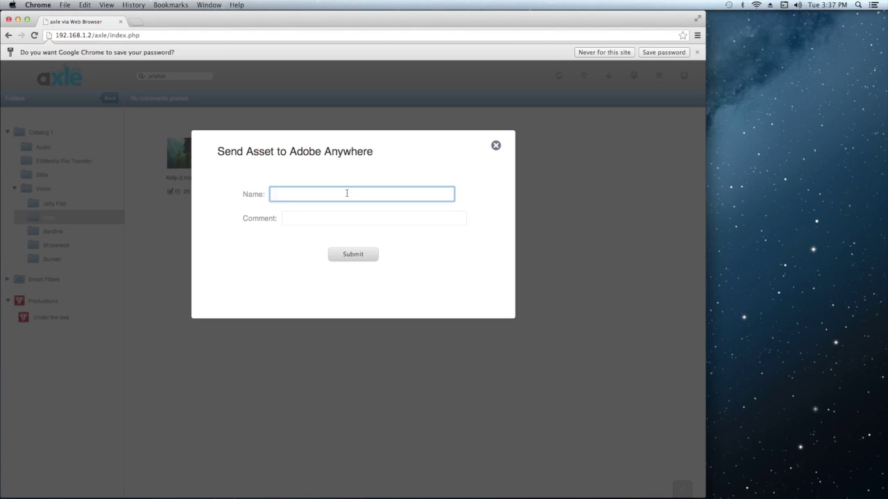
pyautogui.write('kelp-shots')
pyautogui.press('Tab')
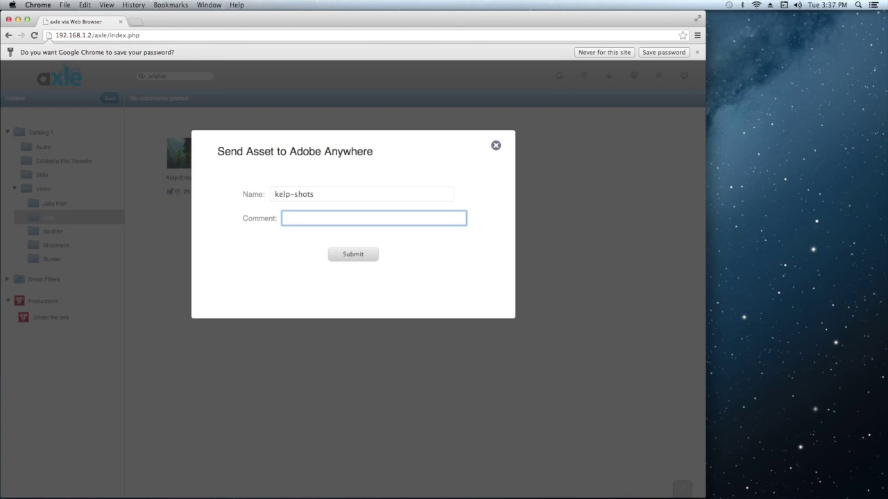
pyautogui.write("adding kelp shots to 'Under the ")
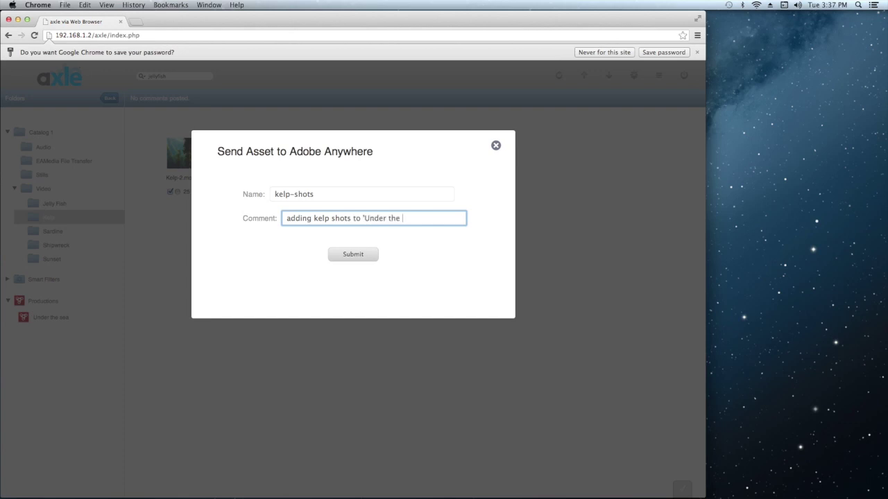
pyautogui.write("Sea'")
pyautogui.click(351, 254)
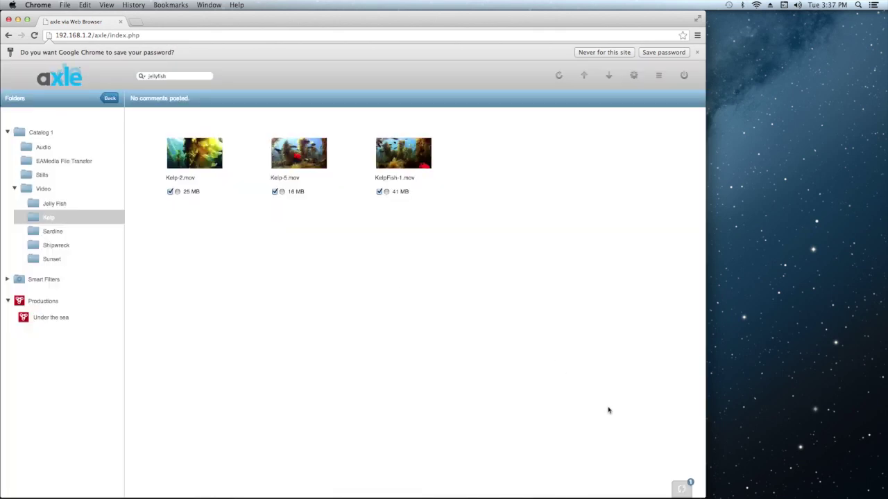
pyautogui.click(678, 489)
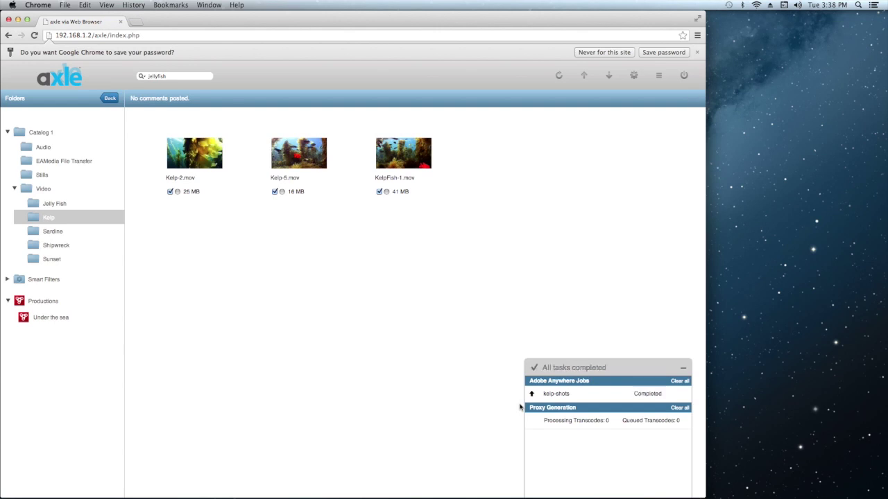
# Search for 'jellyfish' and check JellyFishLake-2, -4 and -6.
pyautogui.click(562, 368)
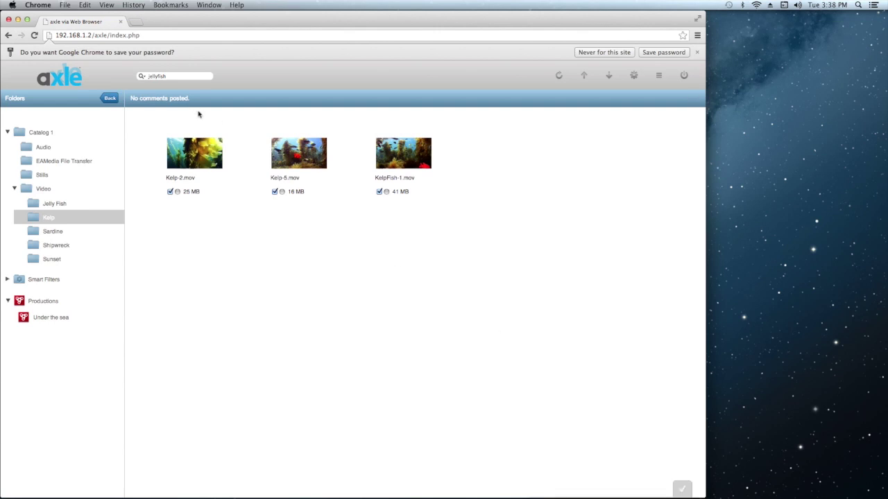
pyautogui.click(185, 76)
pyautogui.write('jellyfish')
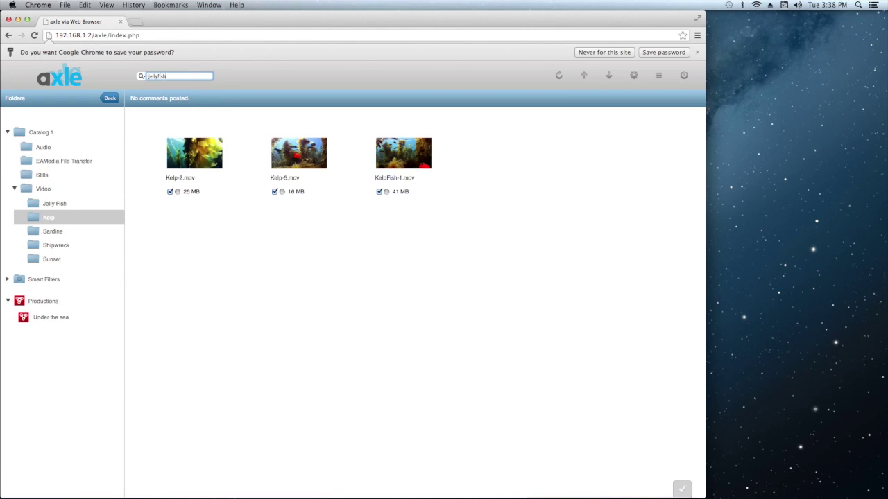
pyautogui.press('Return')
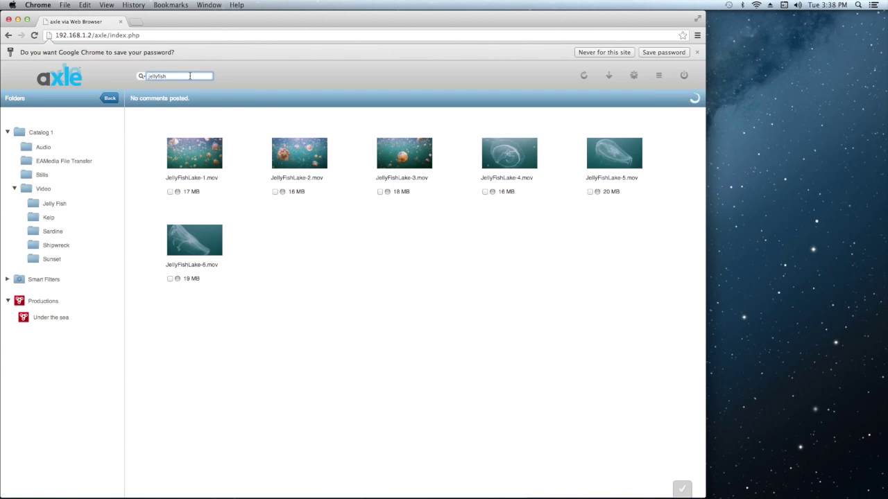
pyautogui.click(275, 192)
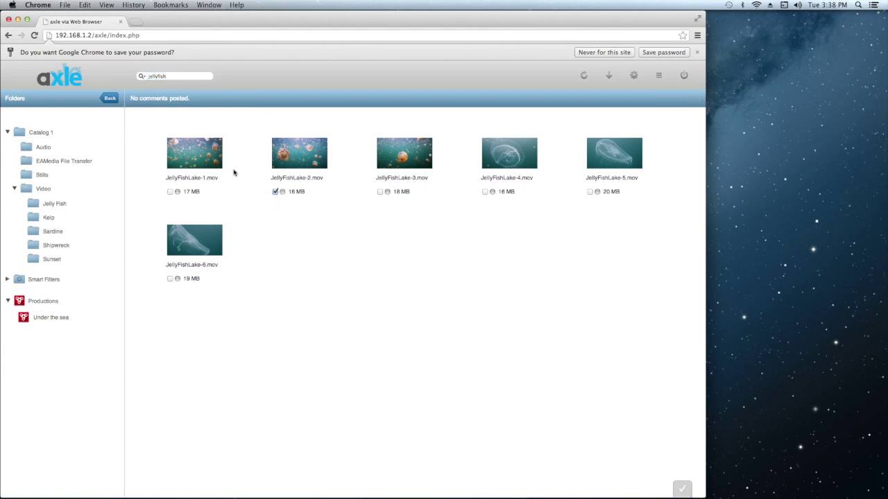
pyautogui.click(484, 192)
pyautogui.click(171, 279)
# Submit them to Under the sea as 'jelly-fish-shots', changing 'kelp' to 'jelly fish' in the comment.
pyautogui.moveTo(199, 248); pyautogui.dragTo(53, 319)
pyautogui.tripleClick(329, 195)
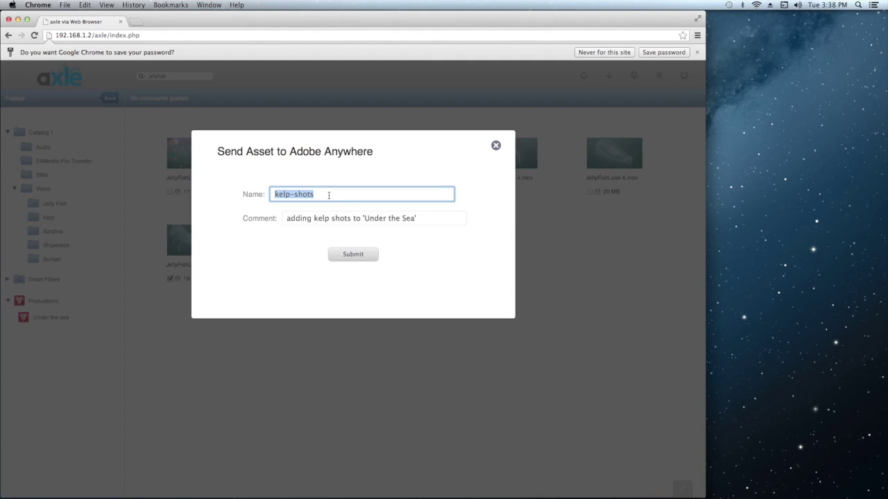
pyautogui.press('BackSpace')
pyautogui.write('jelly-fish-sho')
pyautogui.doubleClick(320, 218)
pyautogui.write('jelly fish')
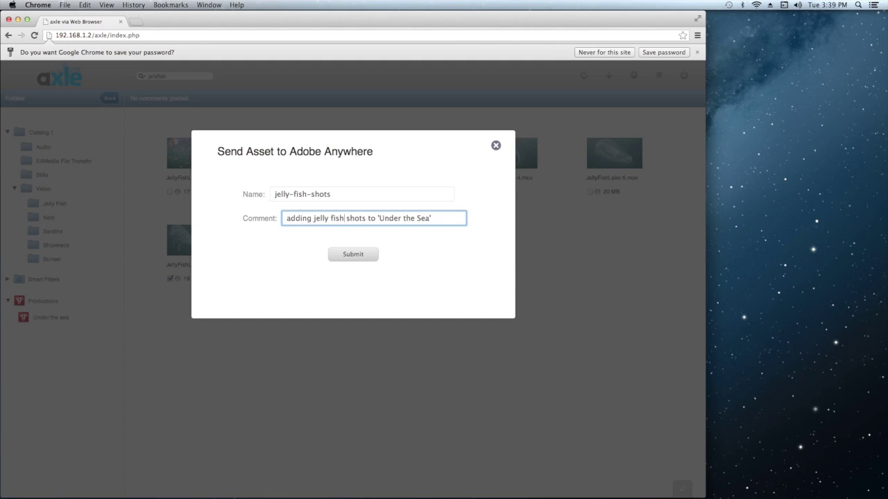
pyautogui.click(346, 256)
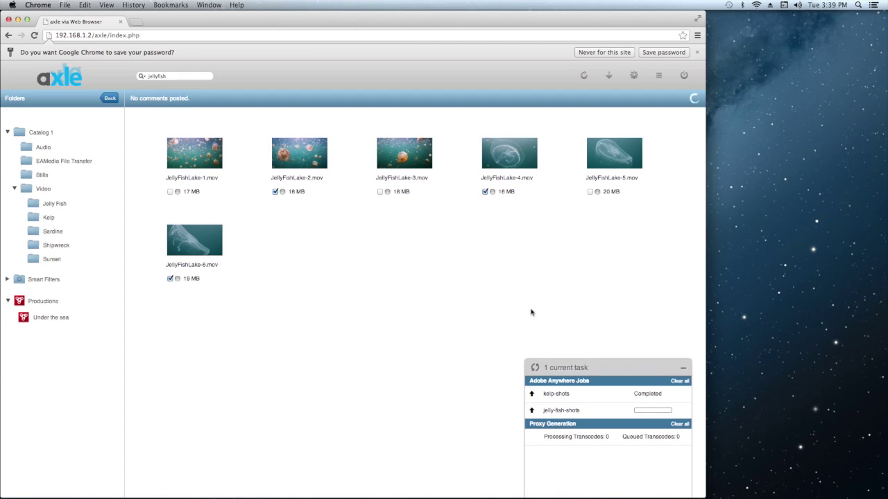
# Check the Jelly Fish and Kelp folders and jellyfish search for the production icons.
pyautogui.click(567, 367)
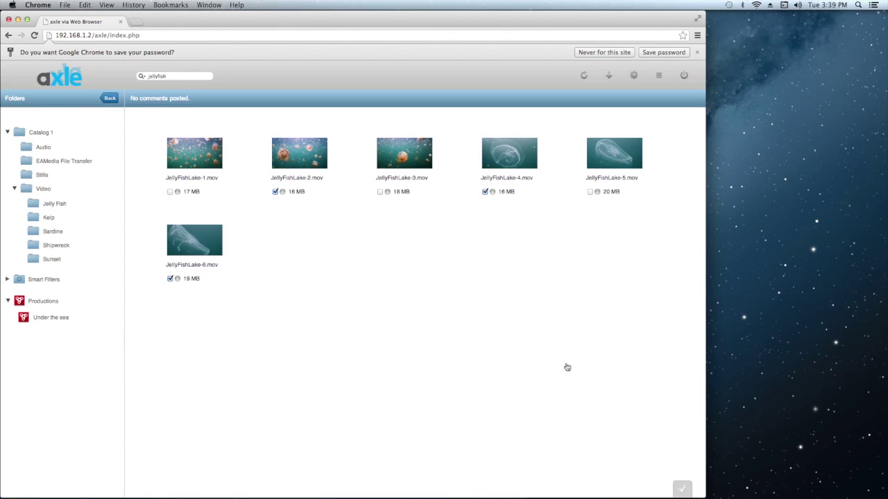
pyautogui.click(33, 133)
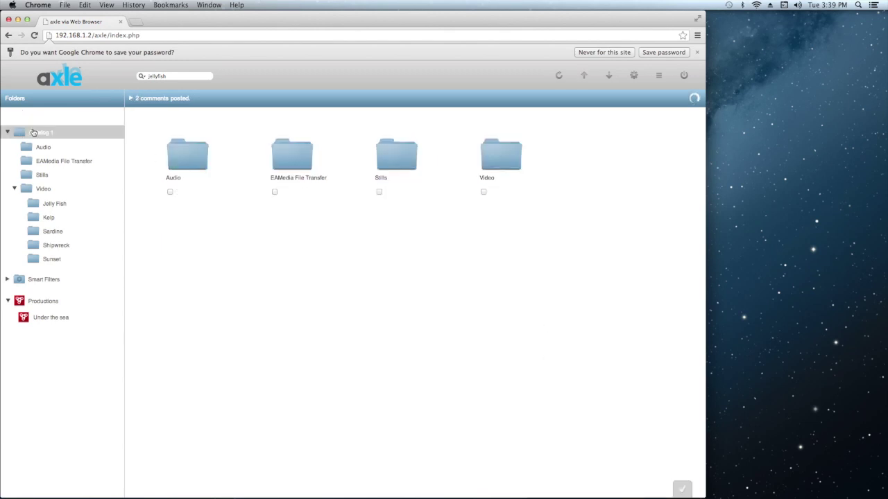
pyautogui.click(8, 132)
pyautogui.click(8, 132)
pyautogui.click(54, 204)
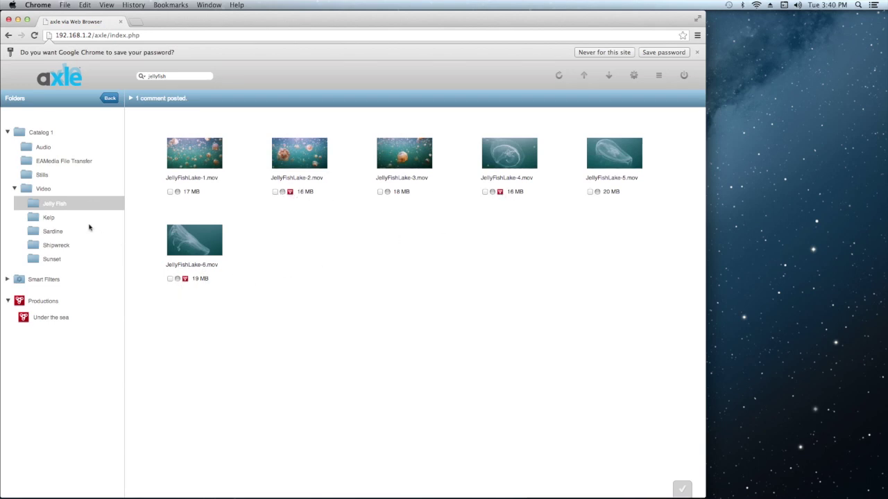
pyautogui.click(48, 218)
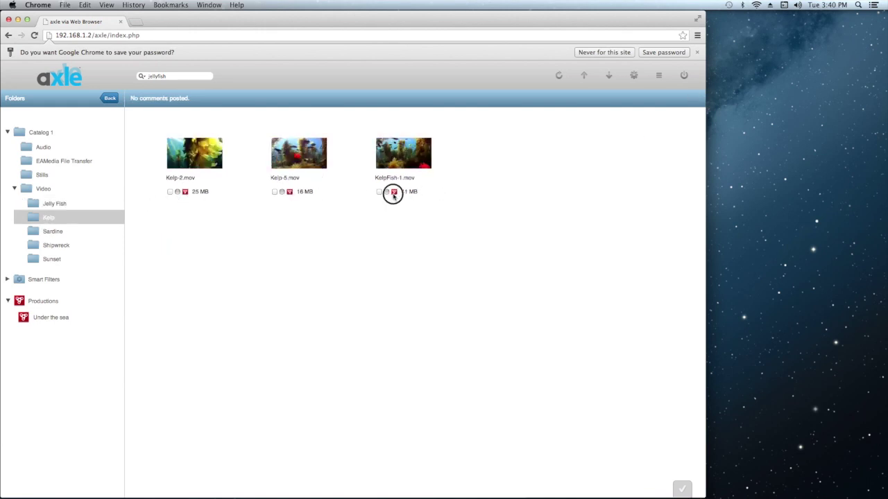
pyautogui.click(178, 76)
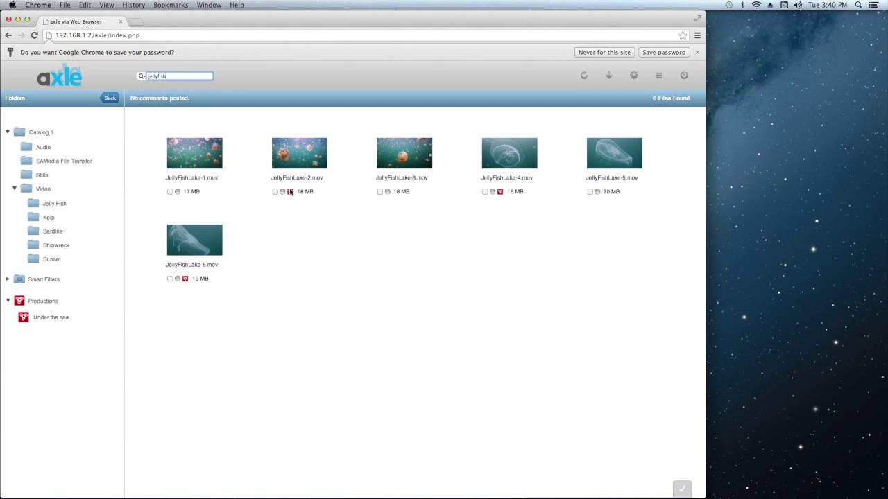
pyautogui.moveTo(291, 192)
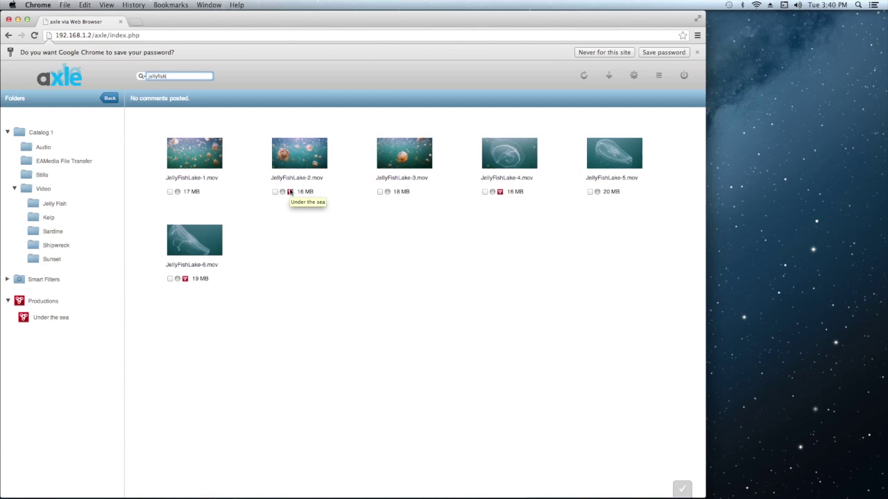
# Minimise Chrome and open the Under the sea Anywhere production in Premiere Pro.
pyautogui.click(18, 20)
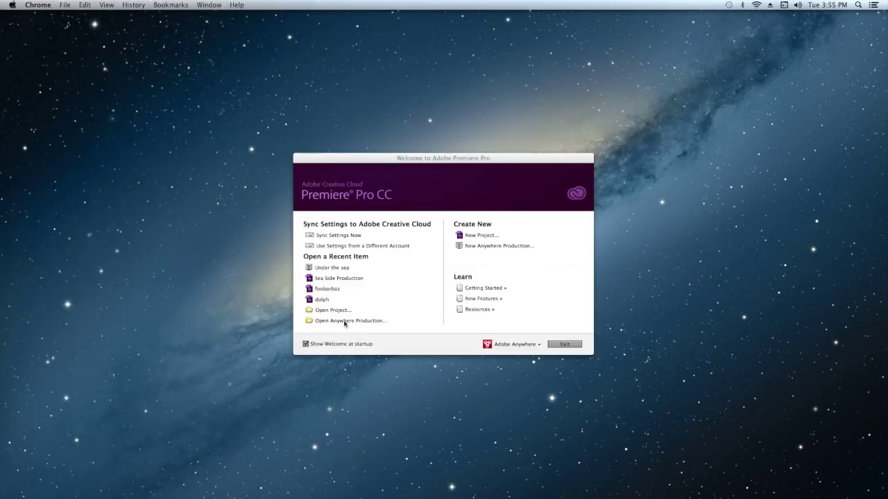
pyautogui.click(342, 318)
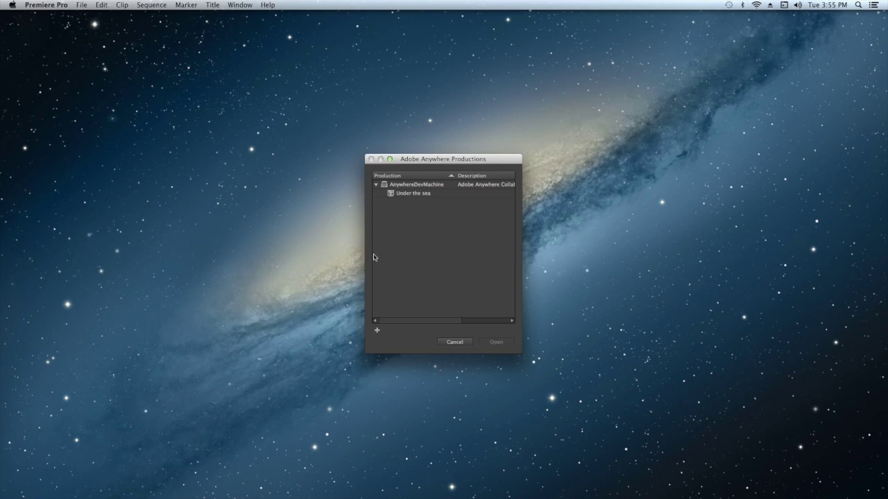
pyautogui.doubleClick(409, 194)
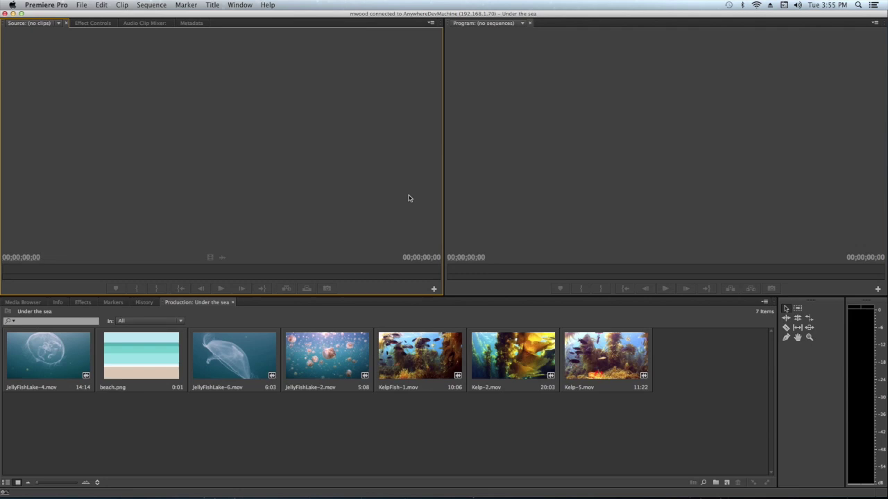
# Create a new sequence named 'Under the Sea-Scene 1' from File > New > Sequence.
pyautogui.click(81, 5)
pyautogui.moveTo(91, 14)
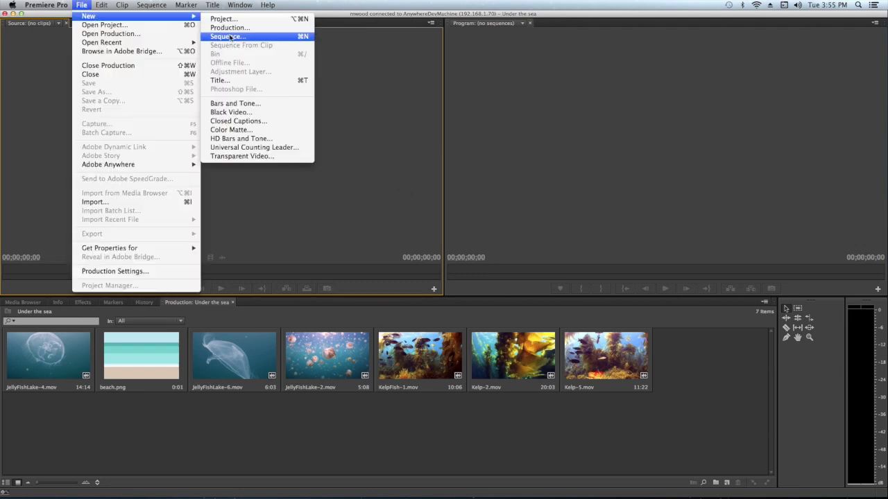
pyautogui.click(231, 37)
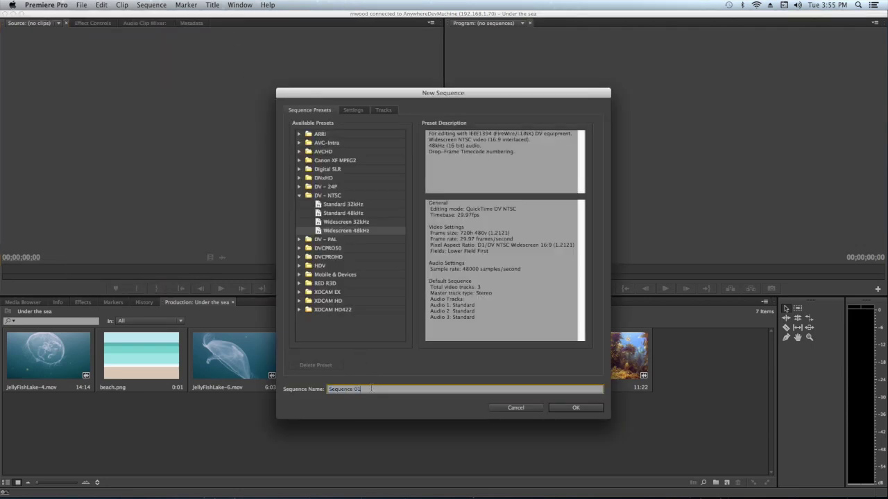
pyautogui.write('Under the Sea-Sc')
pyautogui.click(575, 408)
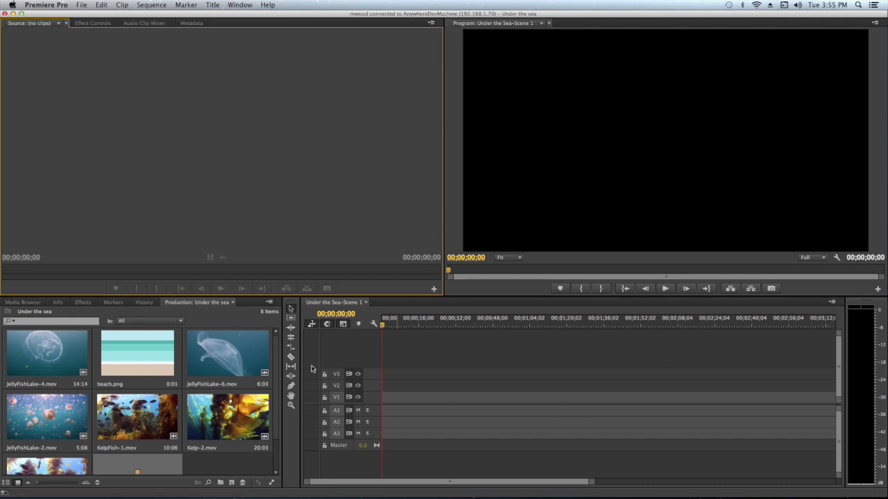
# Trim JellyFishLake-6.mov to 02:10–07:08 and drop it at the sequence start, keeping existing settings.
pyautogui.doubleClick(242, 352)
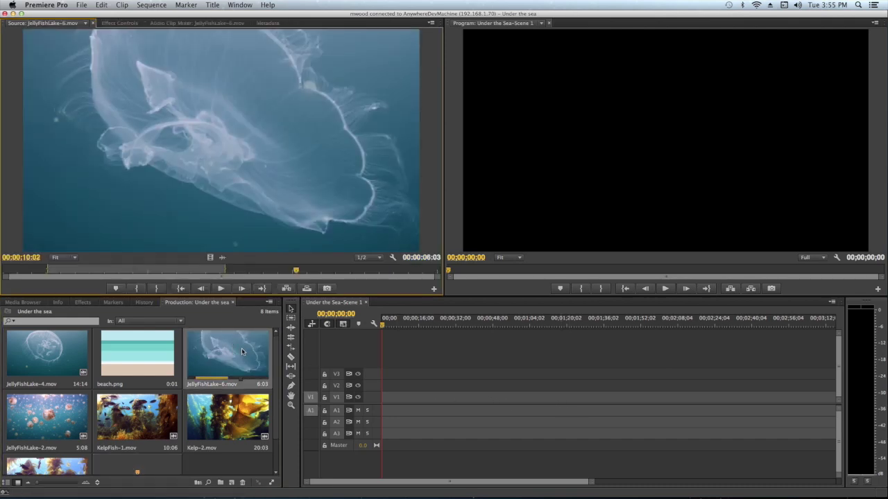
pyautogui.click(98, 271)
pyautogui.moveTo(106, 270); pyautogui.dragTo(72, 270)
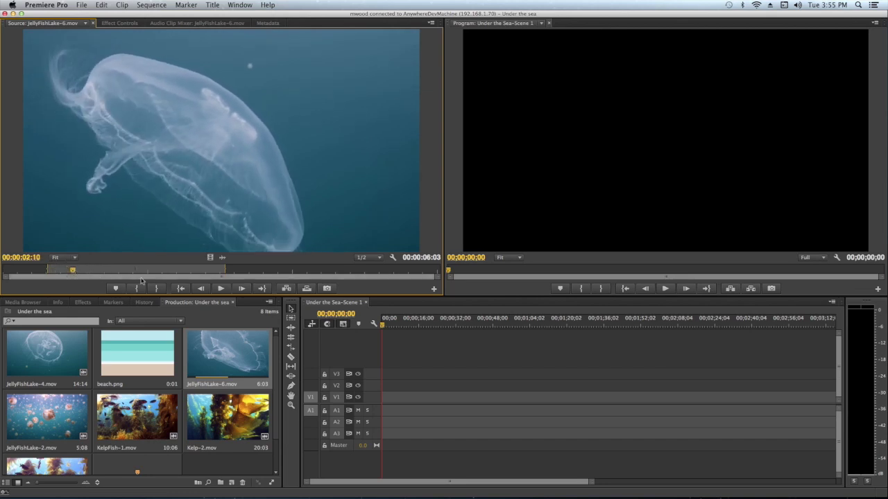
pyautogui.click(137, 289)
pyautogui.click(221, 289)
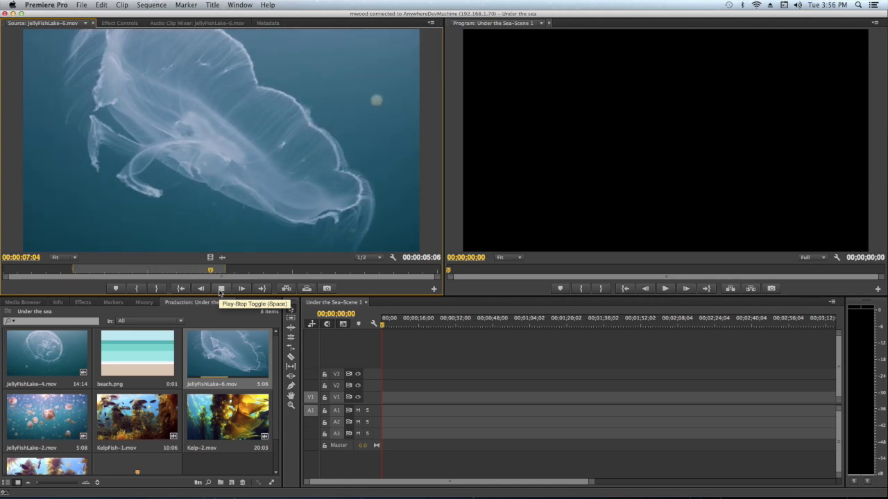
pyautogui.click(221, 289)
pyautogui.click(153, 289)
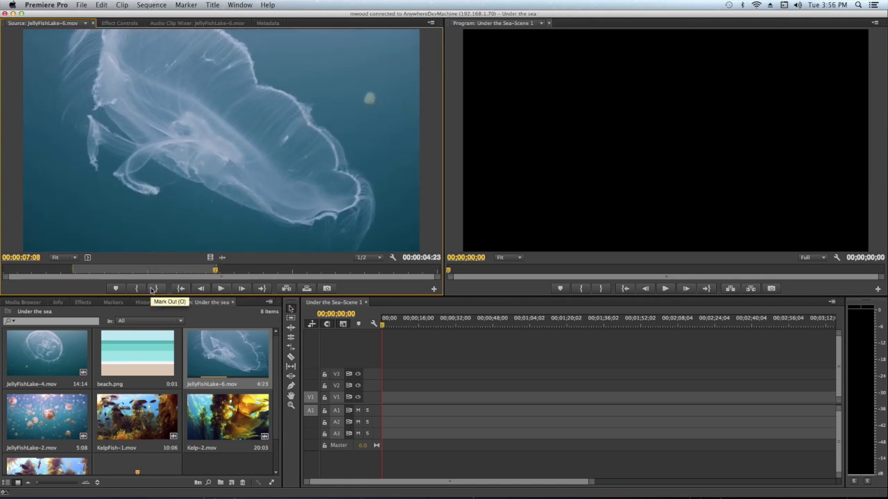
pyautogui.moveTo(167, 102); pyautogui.dragTo(386, 410)
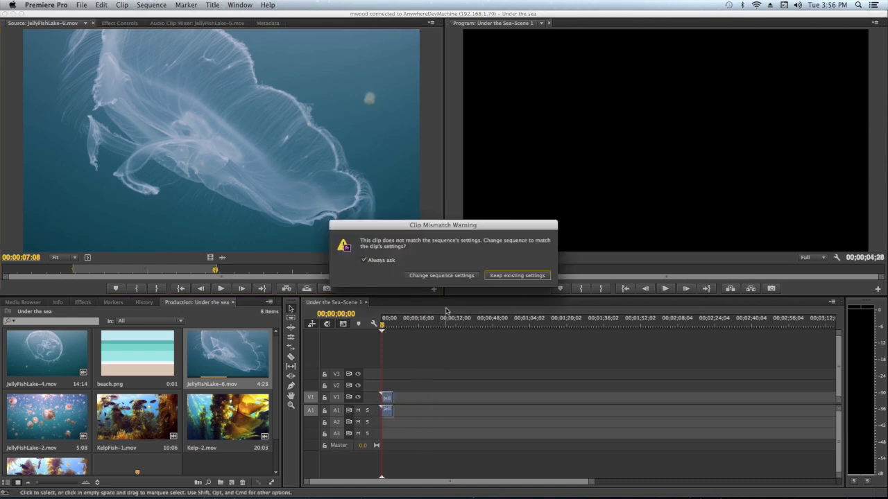
pyautogui.click(517, 276)
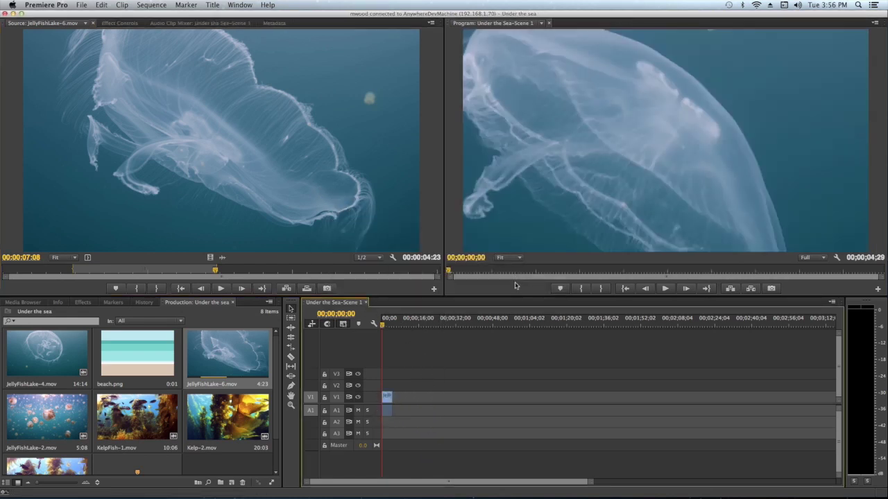
# Mark Kelp-2.mov from 05:08 to 11:08 and place it after the jellyfish clip in the timeline.
pyautogui.doubleClick(233, 414)
pyautogui.click(119, 271)
pyautogui.click(136, 288)
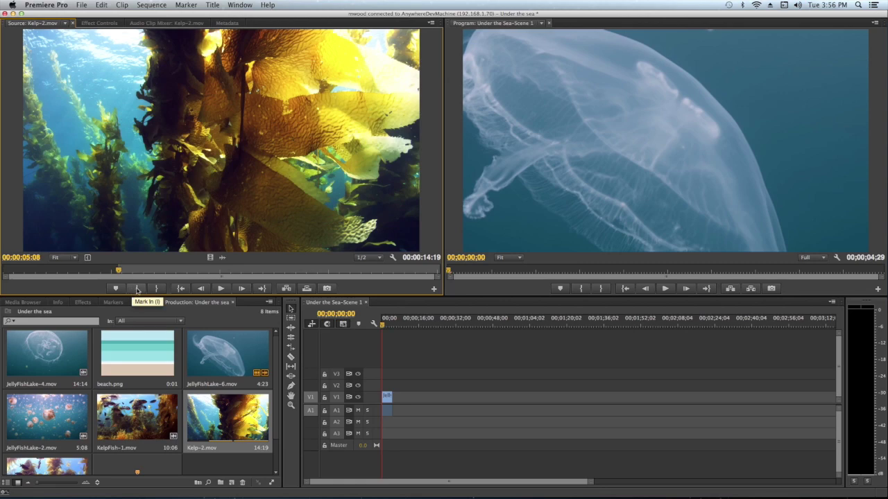
pyautogui.click(221, 289)
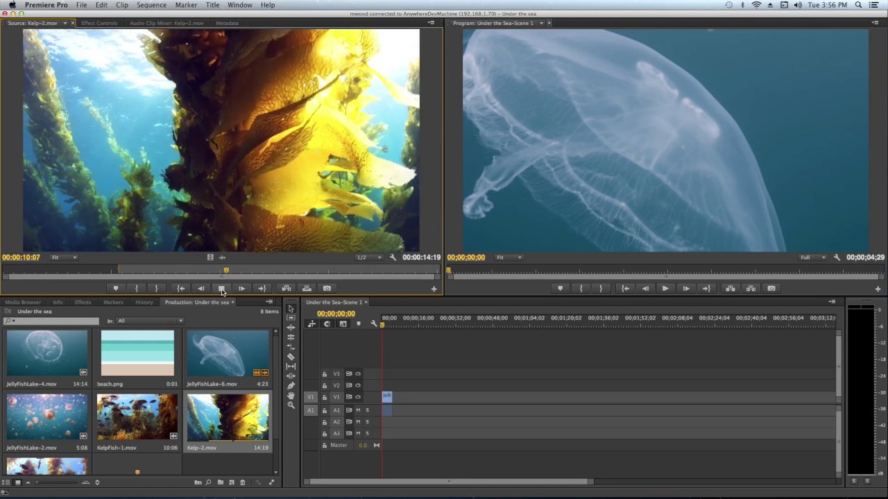
pyautogui.click(221, 289)
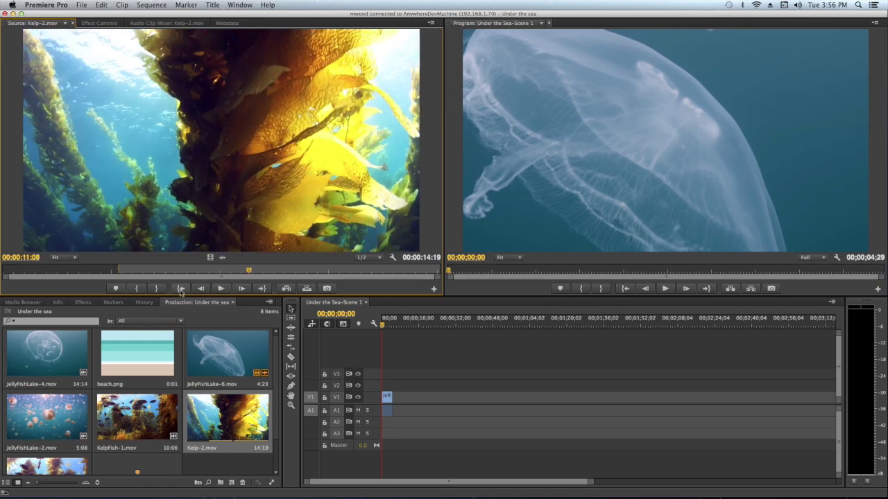
pyautogui.click(159, 289)
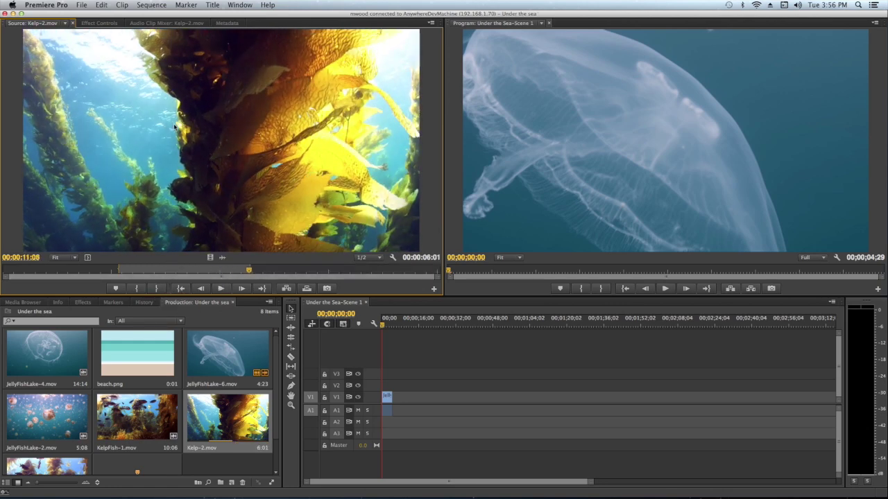
pyautogui.moveTo(199, 142); pyautogui.dragTo(392, 410)
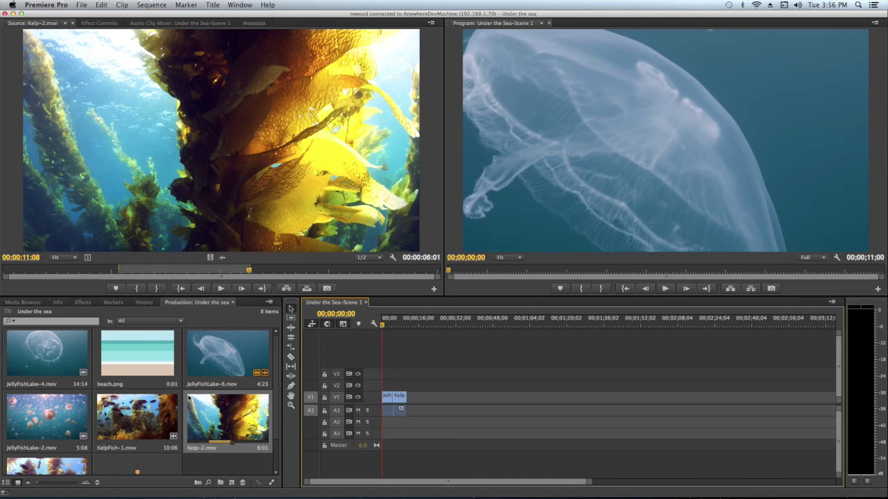
# Mark JellyFishLake-2.mov in at 02:16, add it after Kelp, and play the sequence.
pyautogui.doubleClick(47, 416)
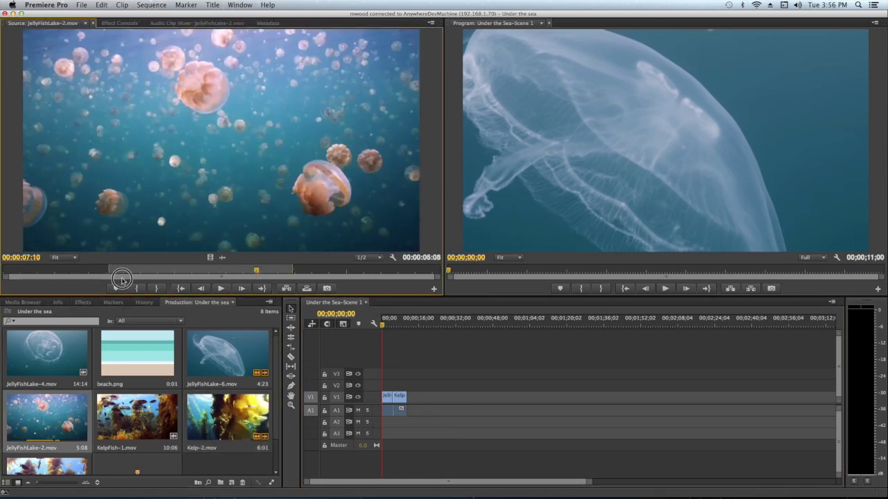
pyautogui.click(94, 271)
pyautogui.press('i')
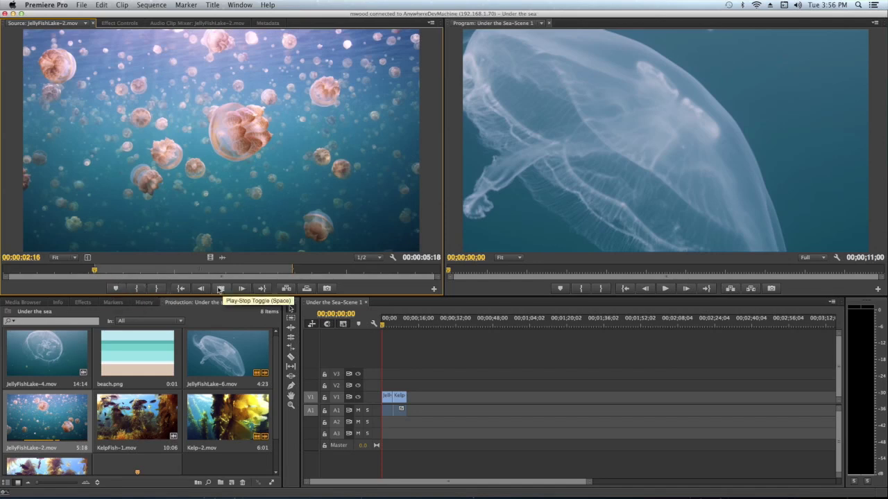
pyautogui.click(220, 288)
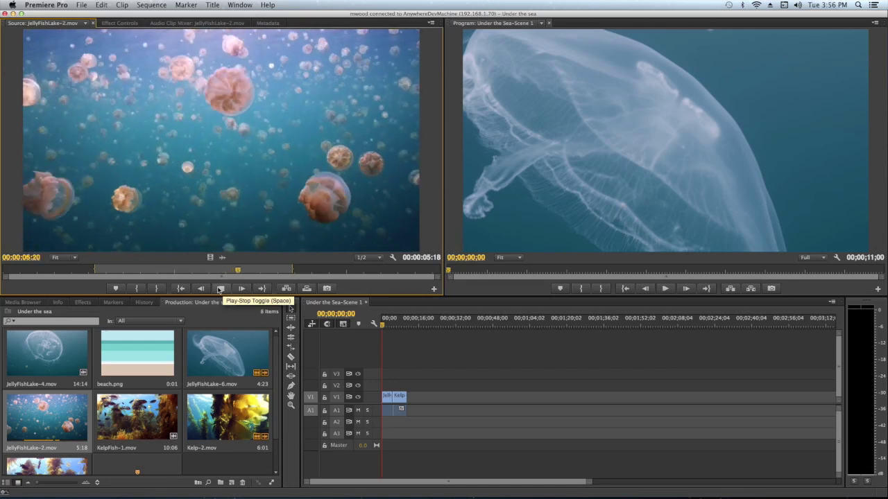
pyautogui.click(220, 288)
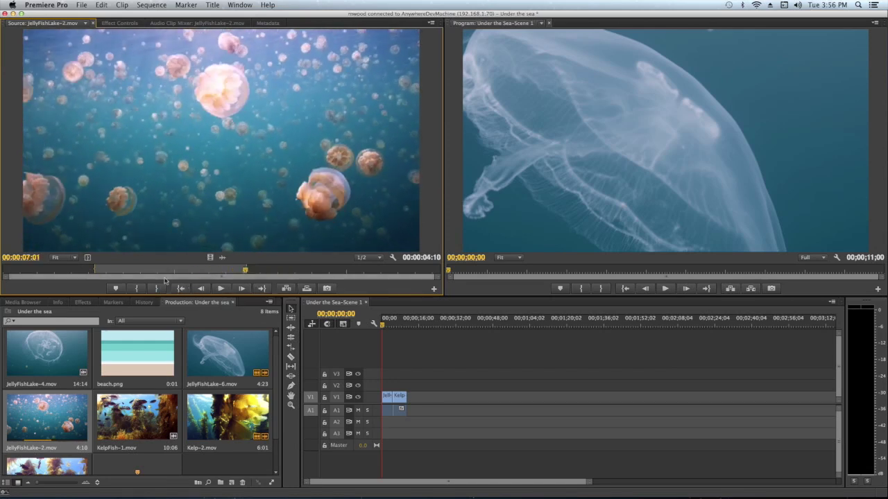
pyautogui.moveTo(154, 148); pyautogui.dragTo(414, 393)
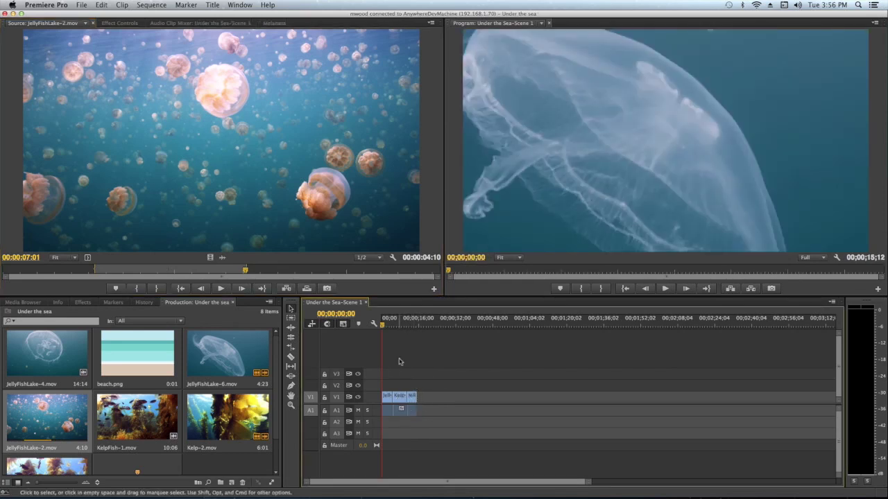
pyautogui.click(667, 289)
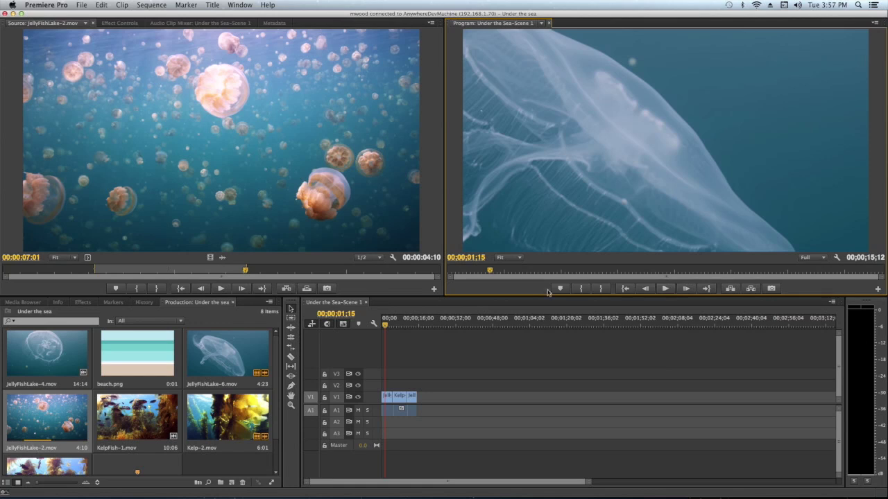
# Share the production changes with the comment 'First draft of Under the Sea-Scene 1!'.
pyautogui.click(272, 484)
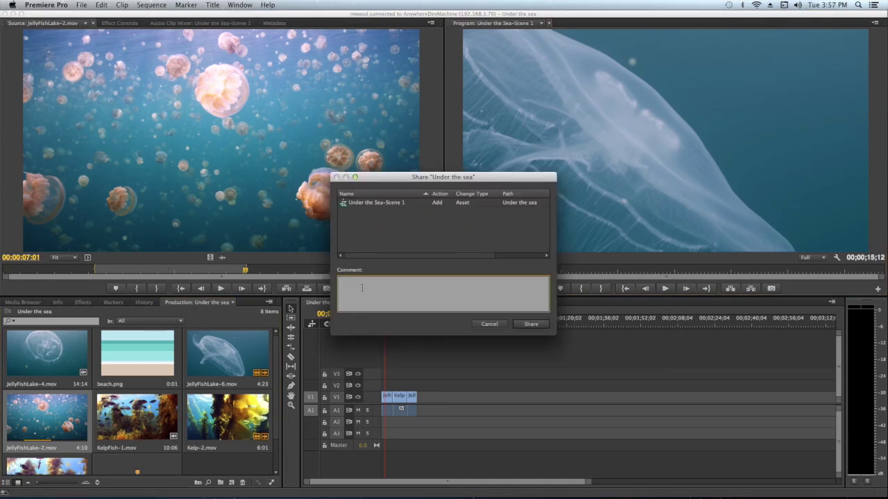
pyautogui.write('First draft of Under the Sea-Scene 1')
pyautogui.click(544, 325)
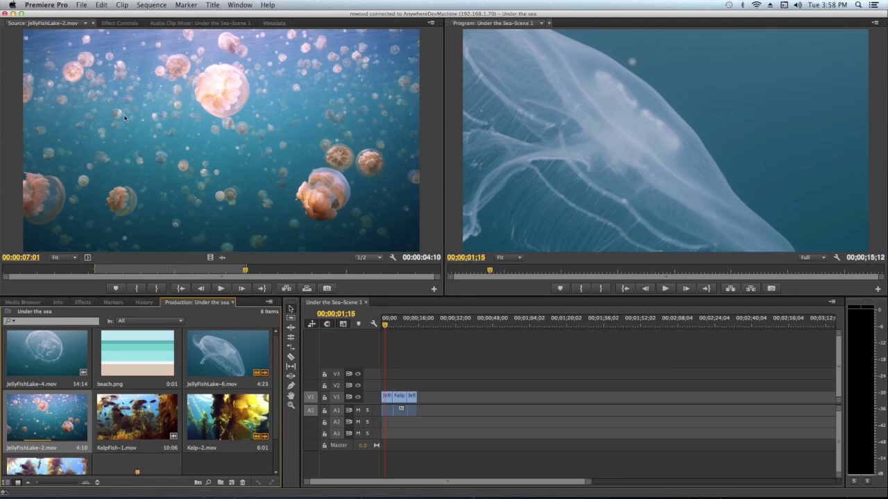
# Minimize Premiere Pro and bring the axle browser window back.
pyautogui.click(14, 14)
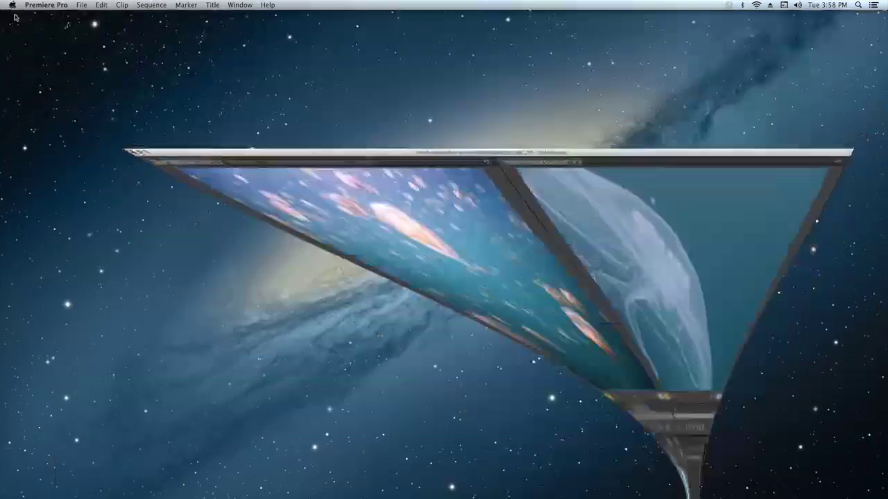
pyautogui.moveTo(623, 487)
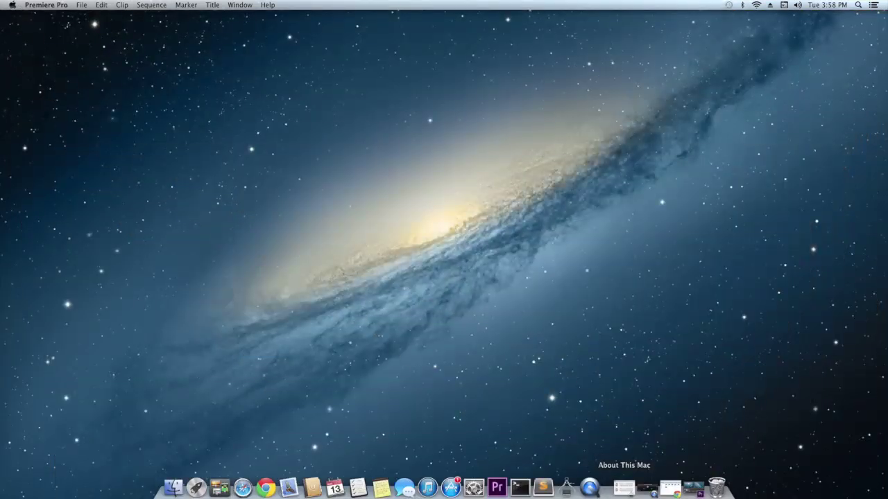
pyautogui.click(670, 488)
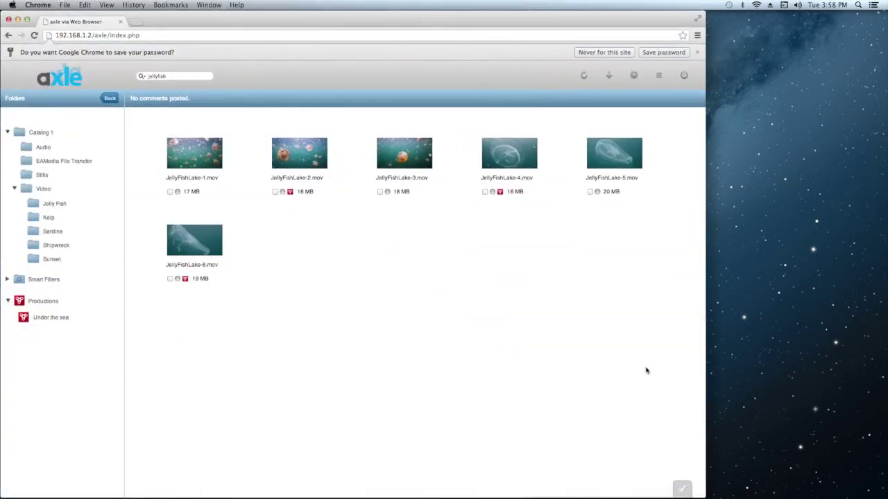
# Open the Under the sea production and drag Under the Sea-Scene 1 onto Catalog 1.
pyautogui.click(49, 133)
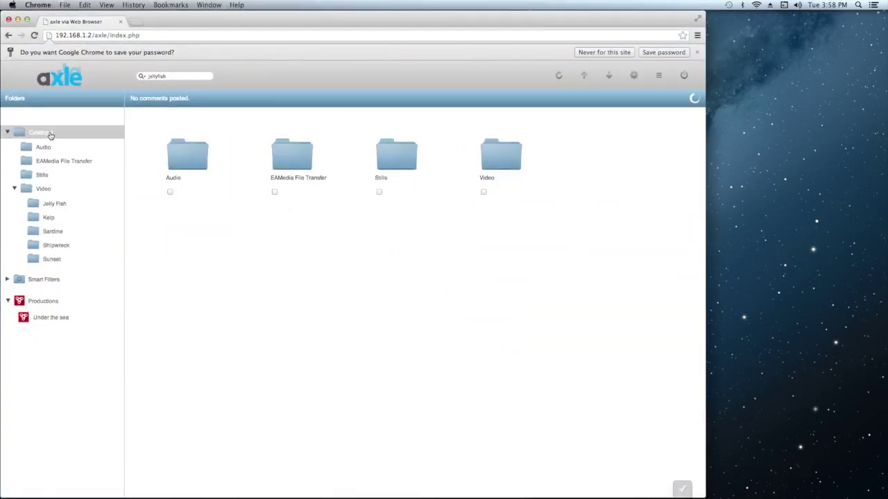
pyautogui.click(60, 321)
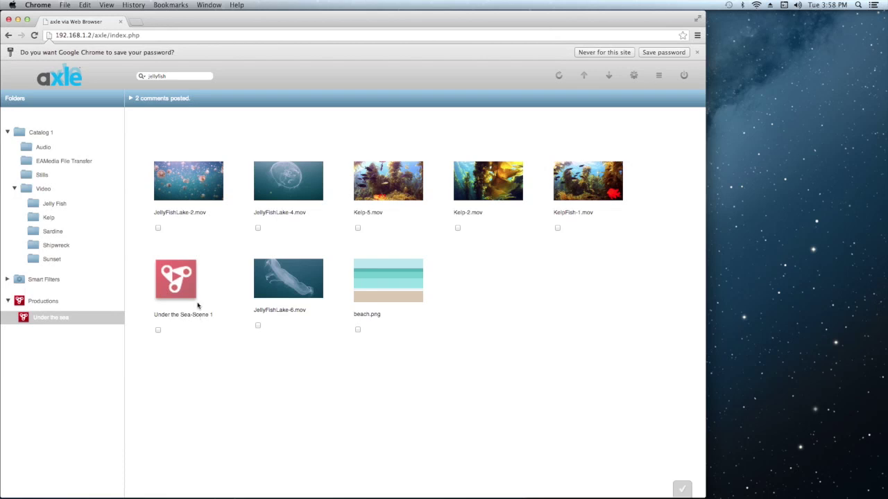
pyautogui.click(173, 275)
pyautogui.moveTo(172, 275); pyautogui.dragTo(44, 137)
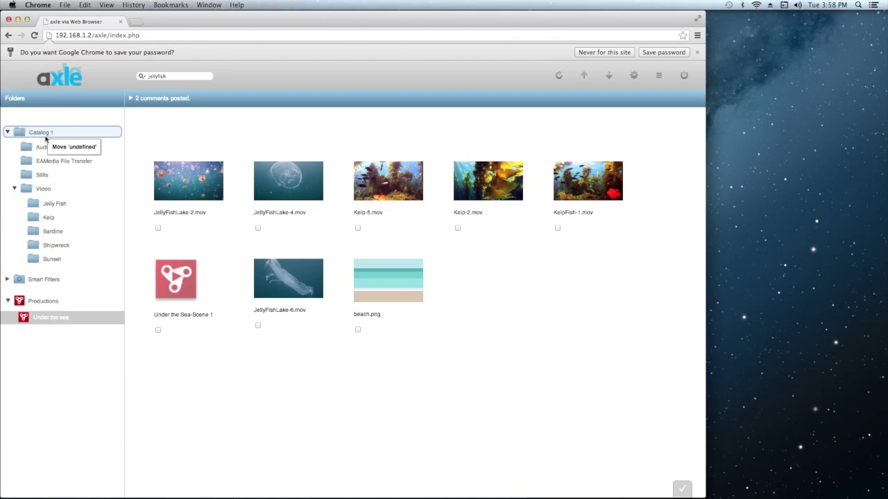
# Choose mp4 as the import format and name the job Under-the-Sea-Scene-1.
pyautogui.click(309, 192)
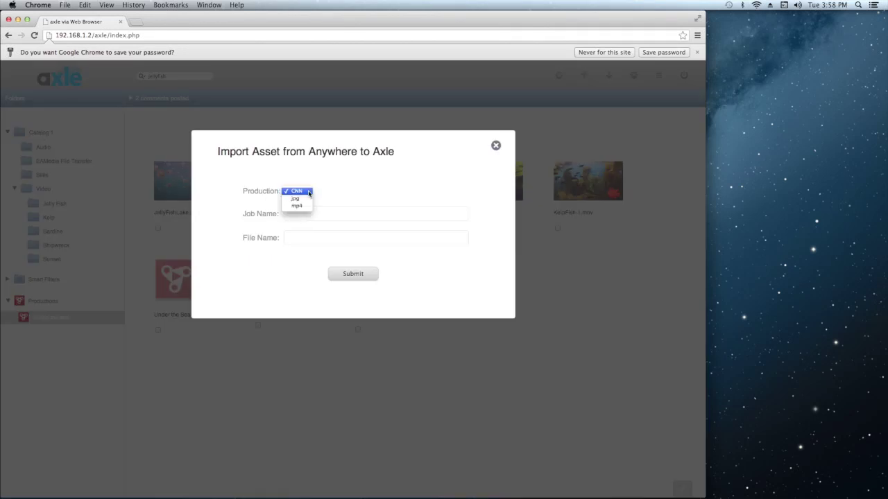
pyautogui.click(308, 207)
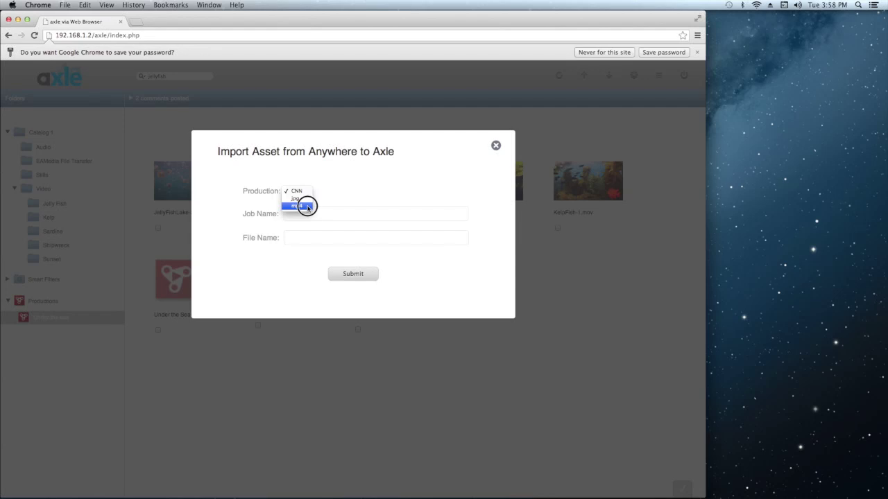
pyautogui.click(311, 215)
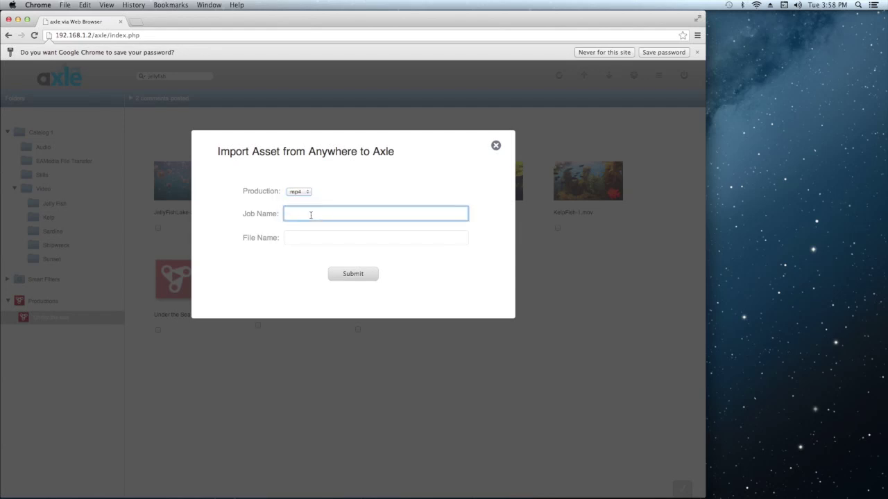
pyautogui.write('Under-the-Sea-Scene-1')
# Copy the job name into the File Name field and submit the import.
pyautogui.moveTo(385, 213); pyautogui.dragTo(283, 213)
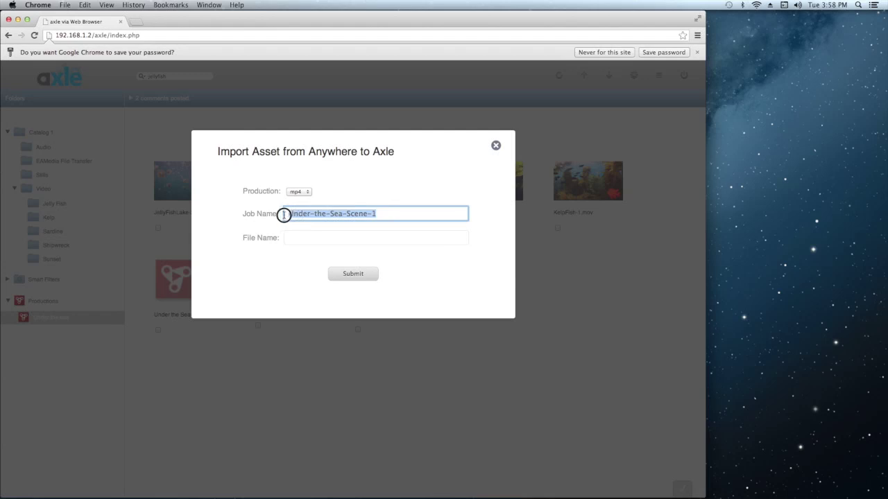
pyautogui.rightClick(297, 214)
pyautogui.click(314, 248)
pyautogui.rightClick(297, 239)
pyautogui.click(325, 281)
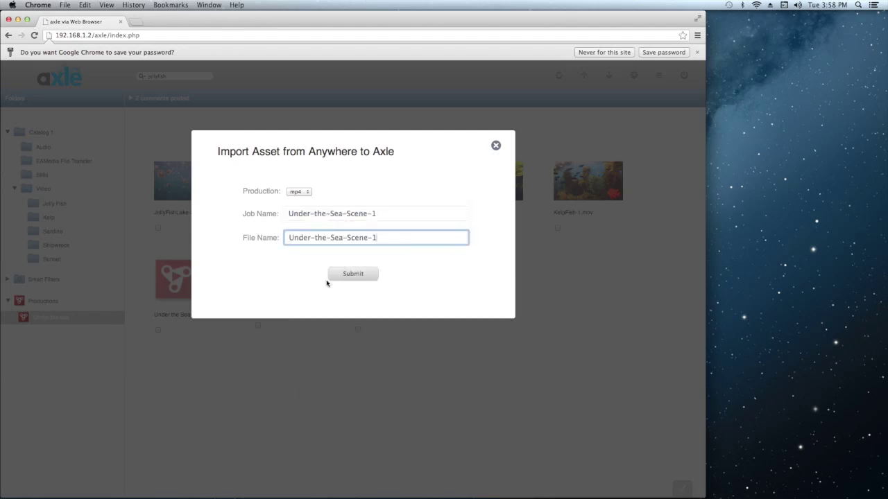
pyautogui.click(367, 275)
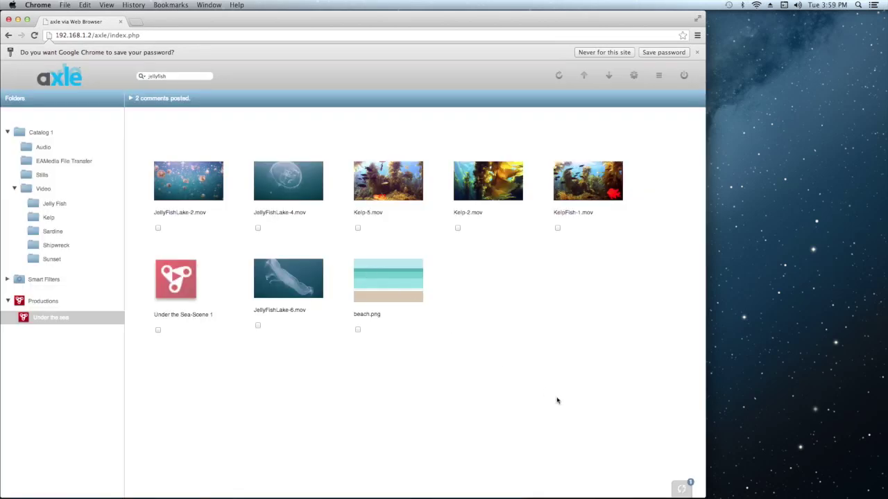
# Watch the tasks panel until all imports finish, then show Catalog 1 with Under-the-Sea-Scene-1.mp4.
pyautogui.click(679, 485)
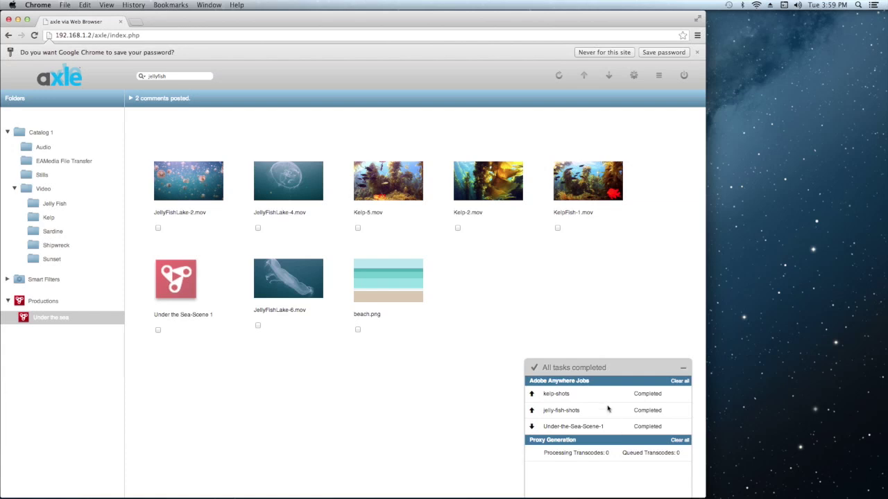
pyautogui.click(587, 371)
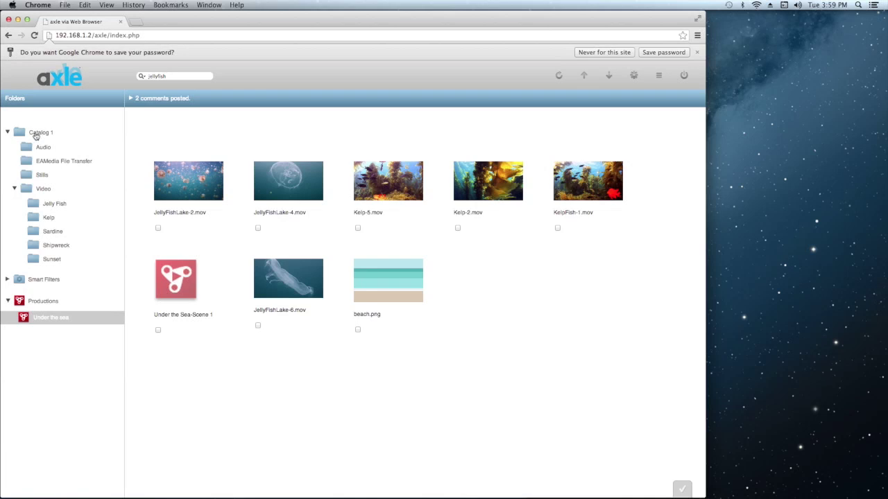
pyautogui.click(36, 134)
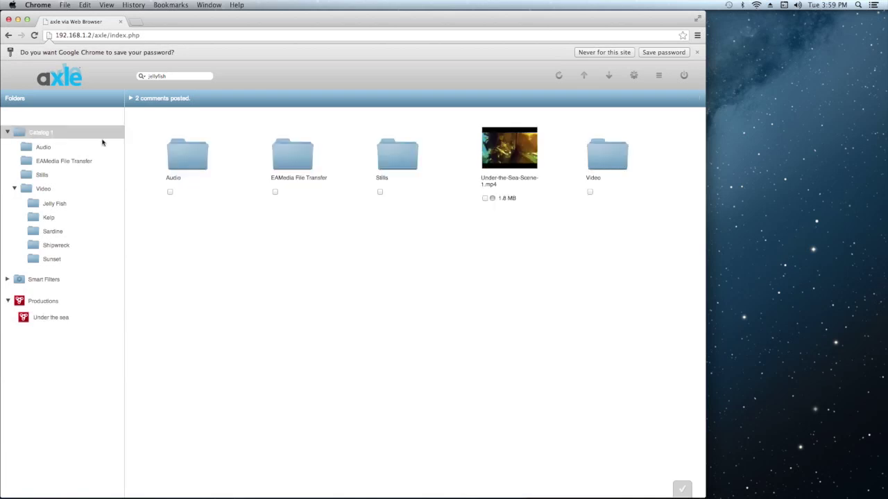
# Open Under-the-Sea-Scene-1.mp4 and mark a range from 0:03.17 around the jellyfish-to-kelp cut.
pyautogui.doubleClick(522, 157)
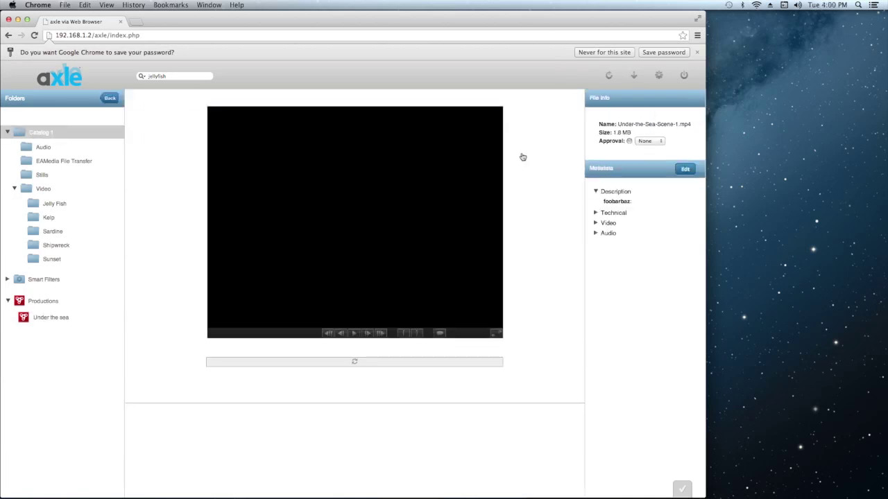
pyautogui.click(354, 335)
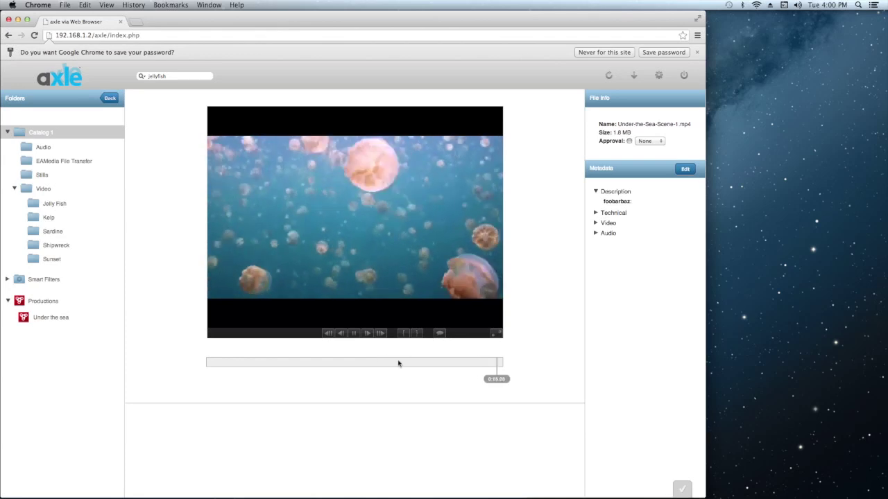
pyautogui.moveTo(464, 363); pyautogui.dragTo(279, 366)
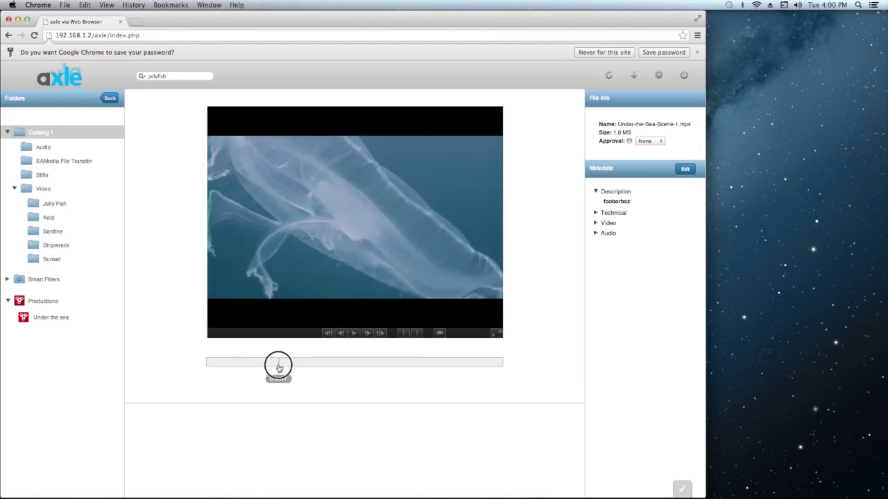
pyautogui.click(406, 336)
pyautogui.click(354, 334)
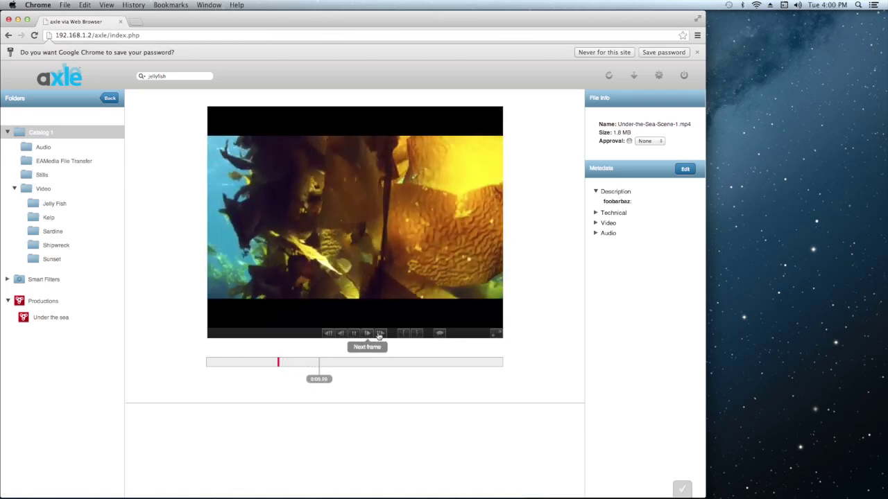
pyautogui.click(287, 362)
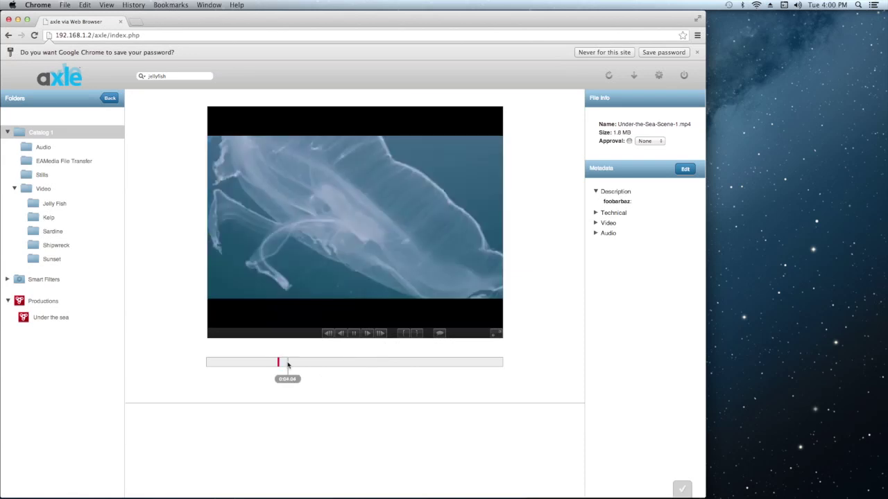
pyautogui.click(416, 335)
pyautogui.click(354, 333)
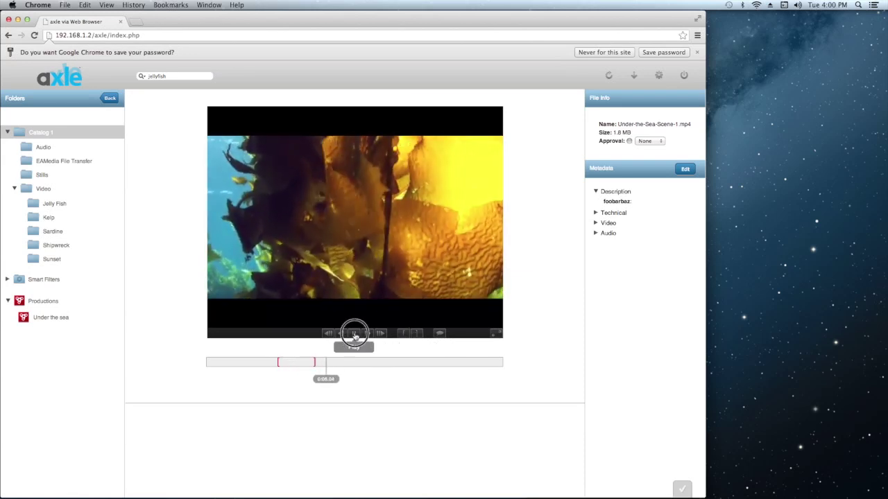
# Add the comment 'need transition here' to the marked range and post it.
pyautogui.click(443, 334)
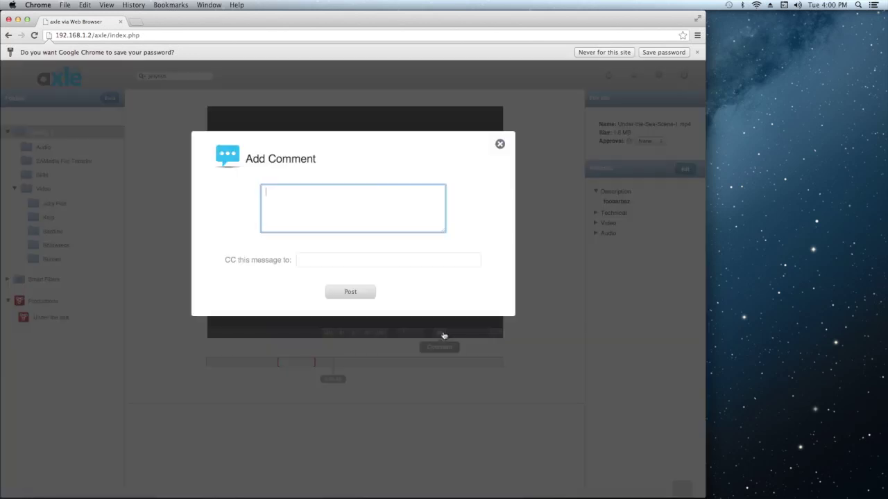
pyautogui.write('need transition here')
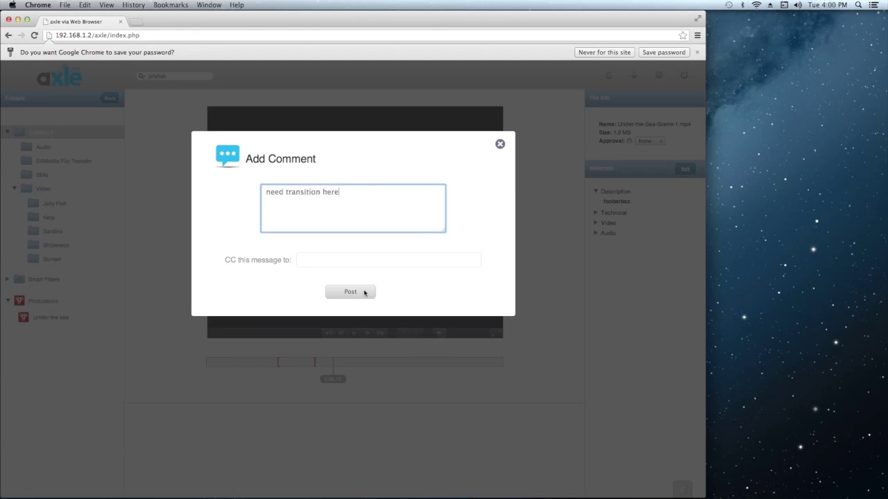
pyautogui.click(365, 293)
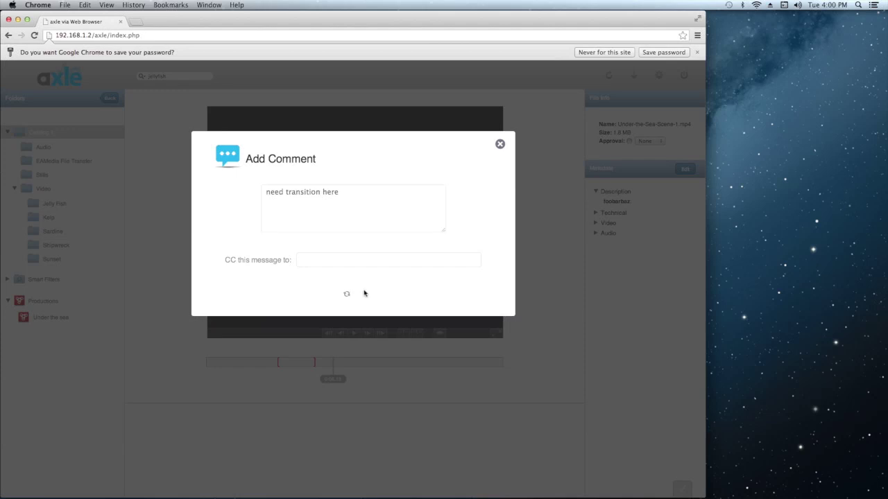